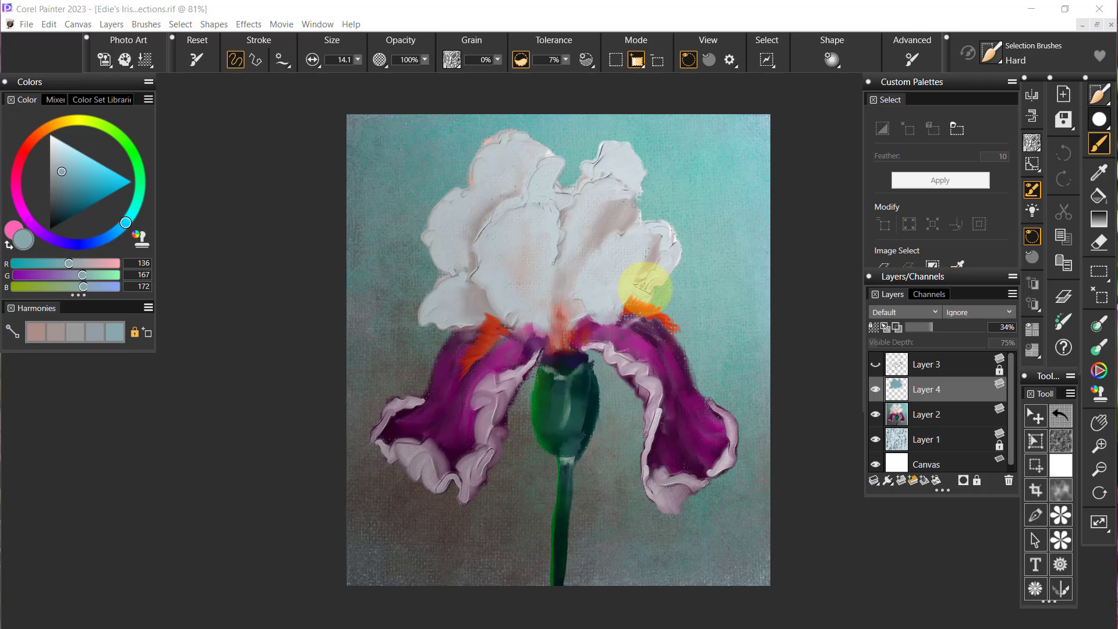
Step: Hide Layer 4, add a new layer above it, and make Layer 2 the active layer
left_click(875, 389)
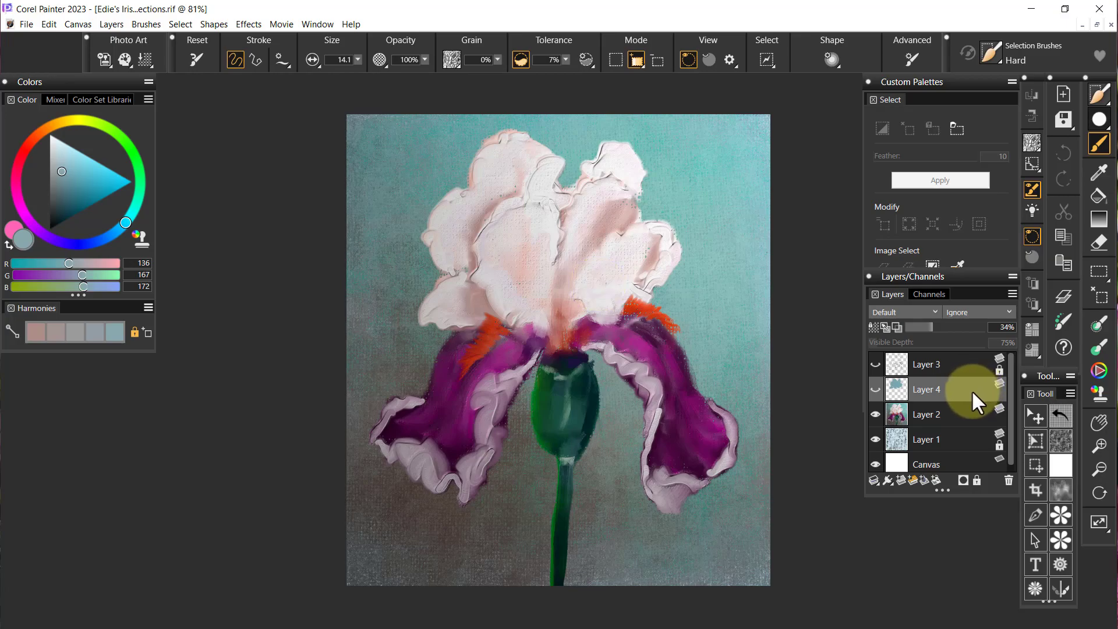
left_click(902, 482)
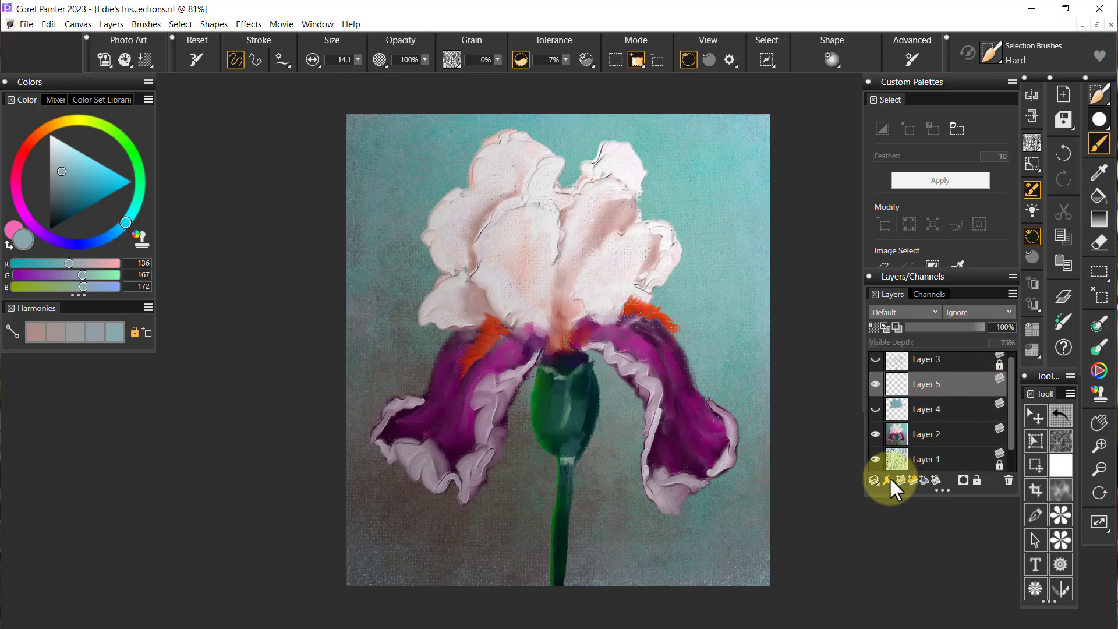
left_click(932, 434)
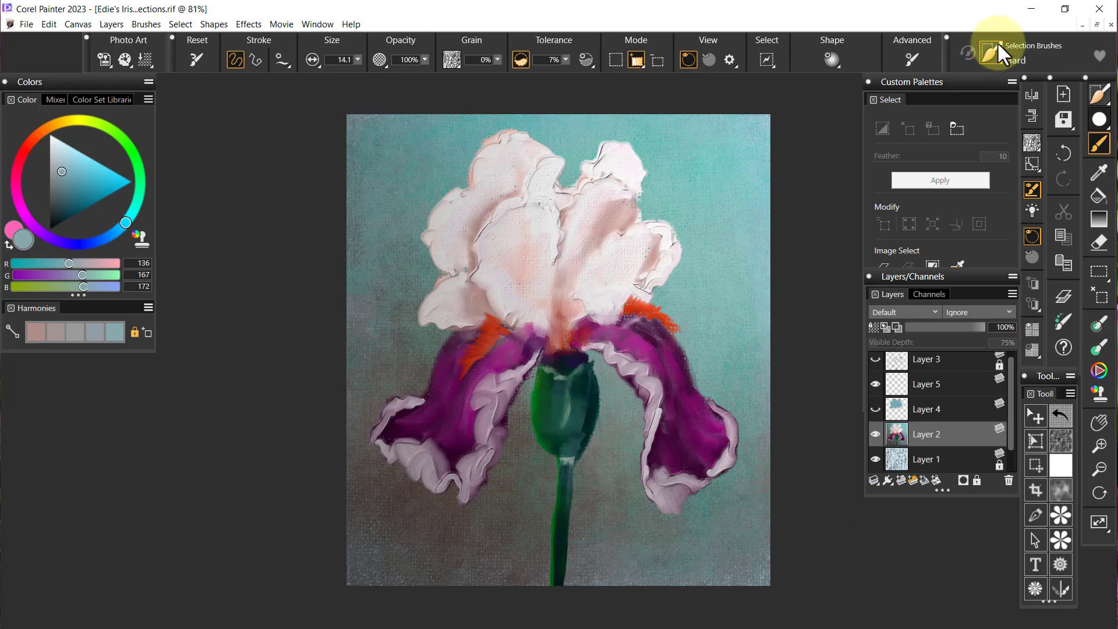
Step: Set the selection brush's Color Tolerance to 5% and Brightness Tolerance to 39%
left_click(520, 60)
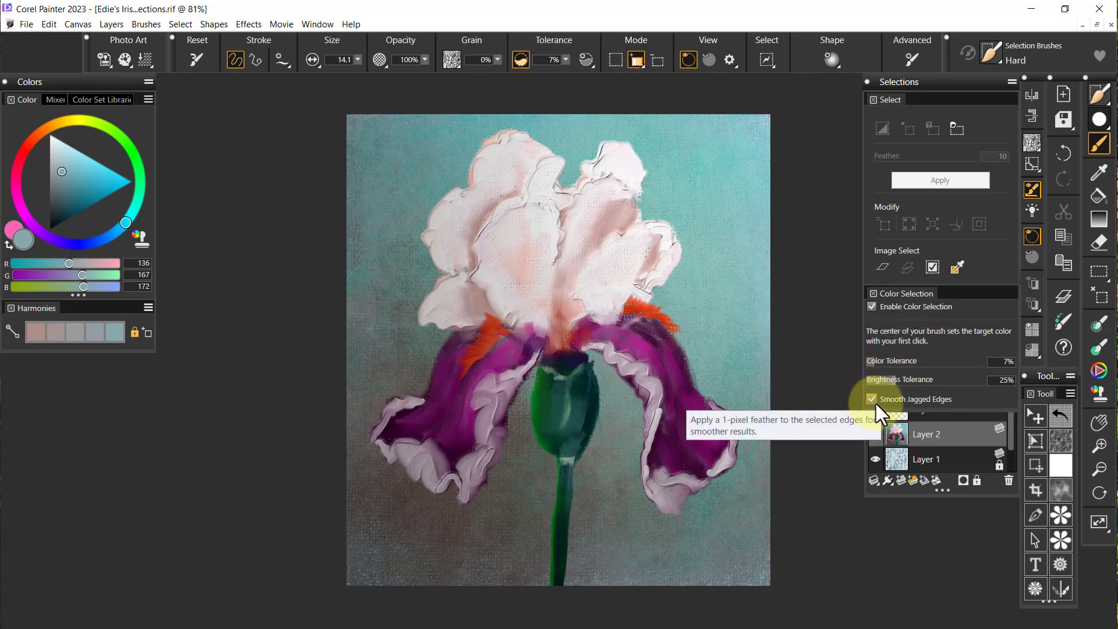
left_click_drag(875, 362, 874, 359)
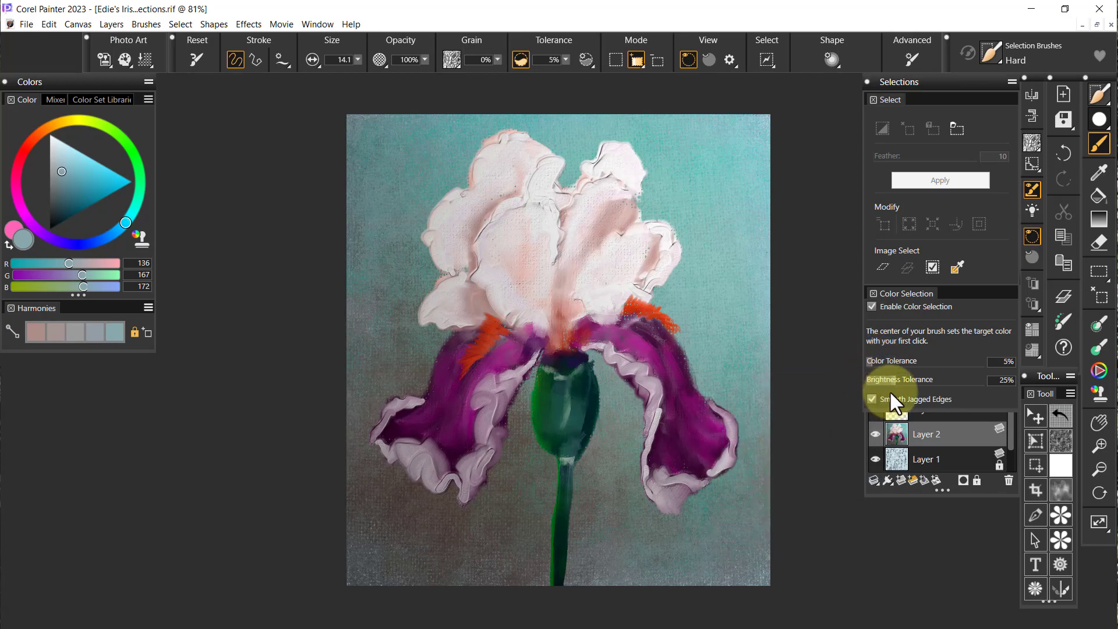
left_click_drag(896, 382, 907, 376)
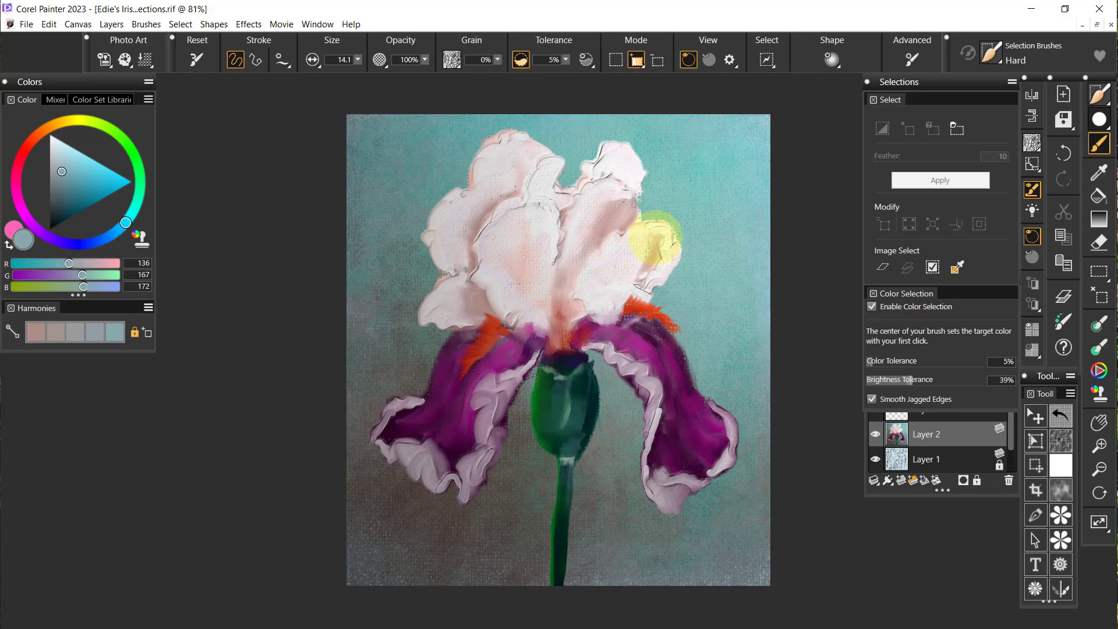
Step: Try selecting the iris's pale upper petals with color-based selection brush strokes, clearing the selection after each stroke
left_click(617, 158)
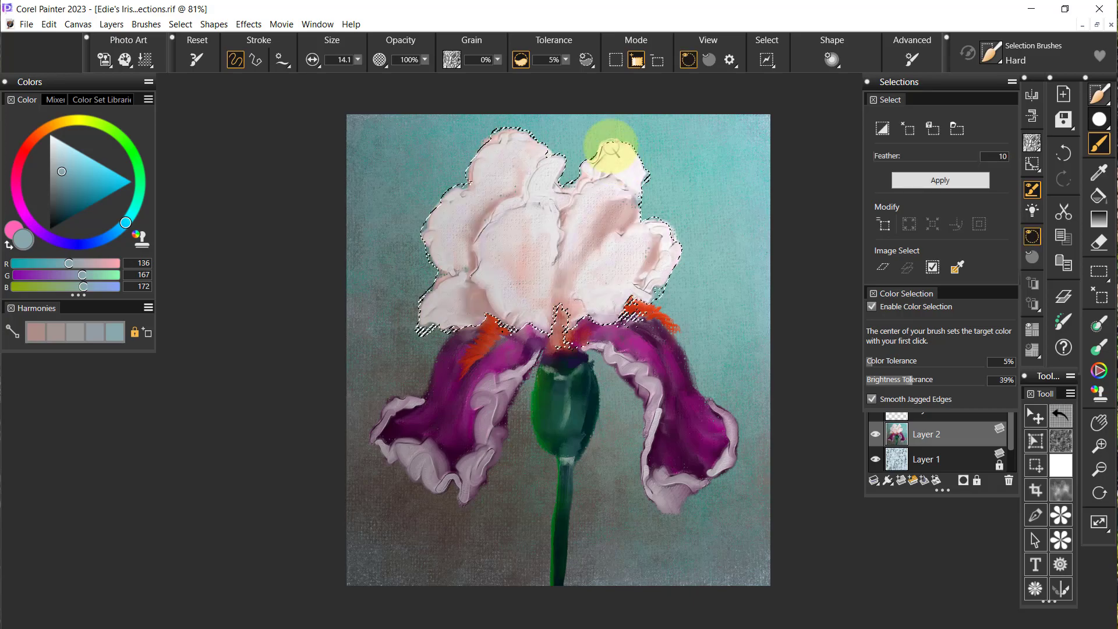
key("ctrl+d")
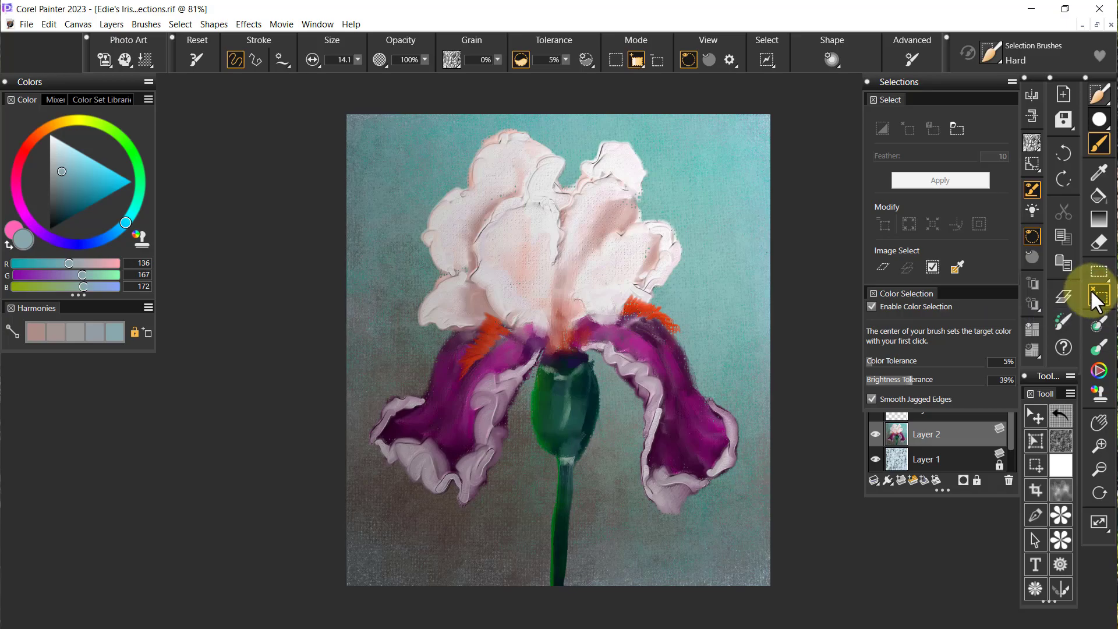
left_click(627, 172)
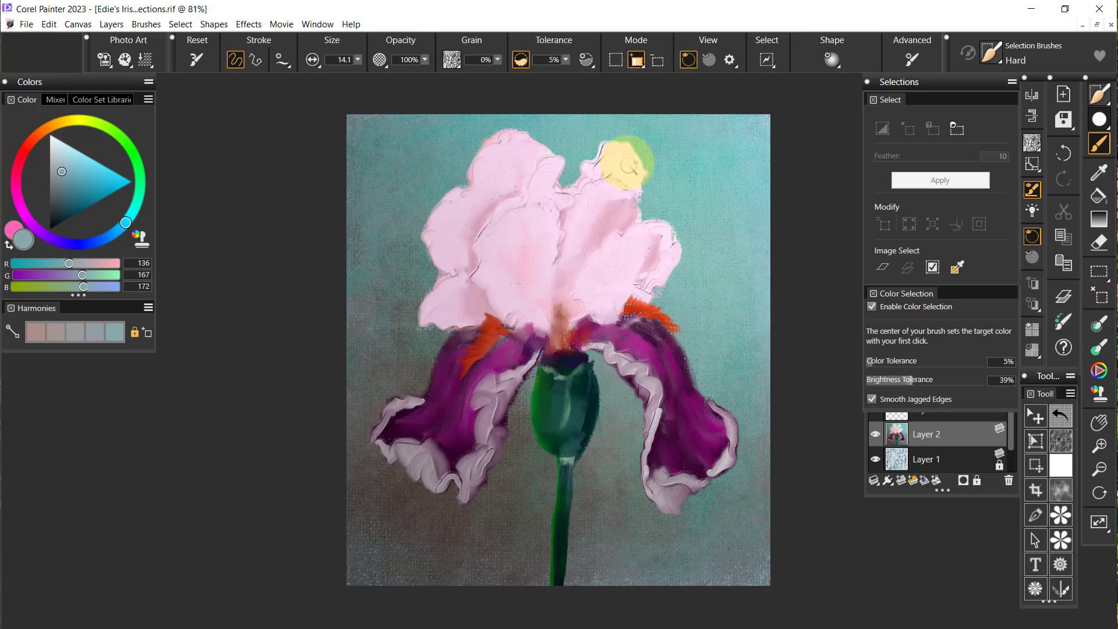
key("ctrl+d")
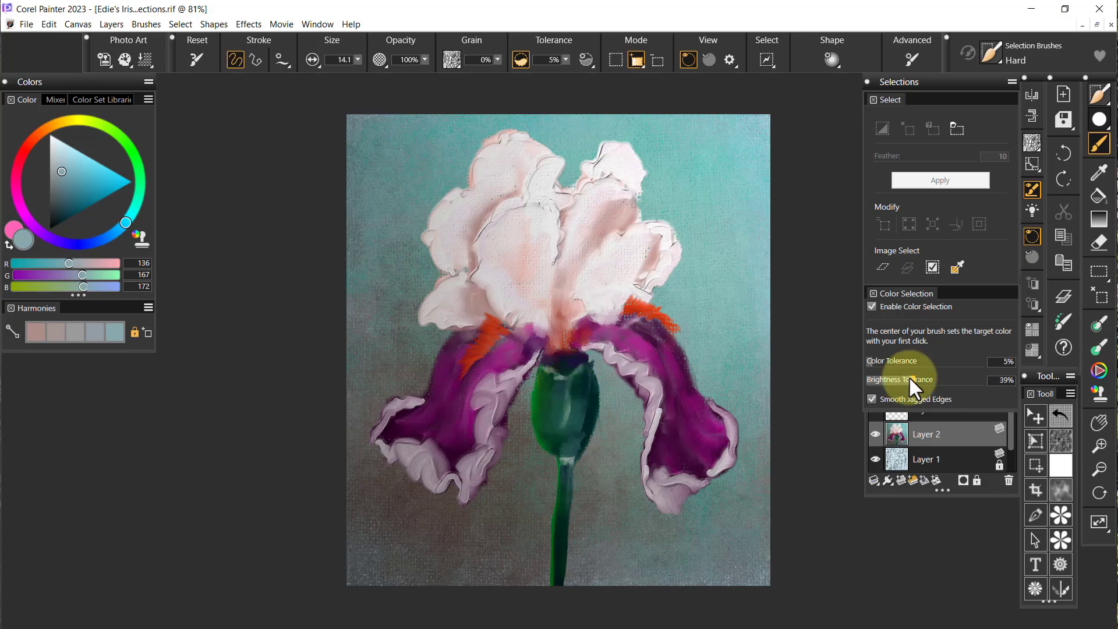
Step: Set the Brightness Tolerance to 27%, turn off Color Selection, and clear the selection on the pale petals
left_click_drag(913, 380, 897, 380)
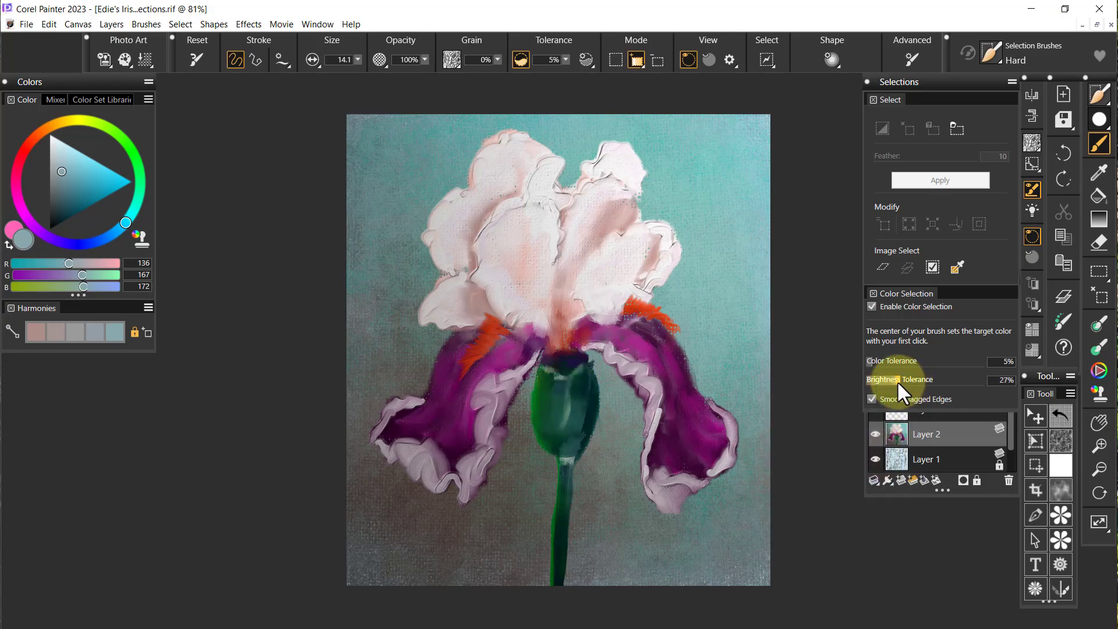
left_click(872, 307)
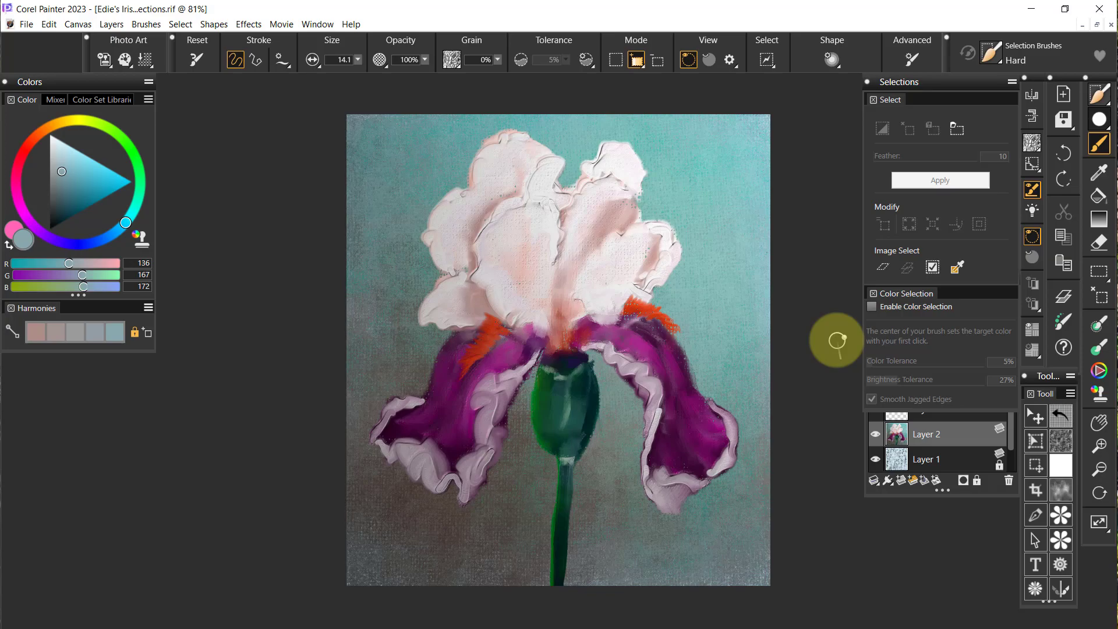
left_click(626, 255)
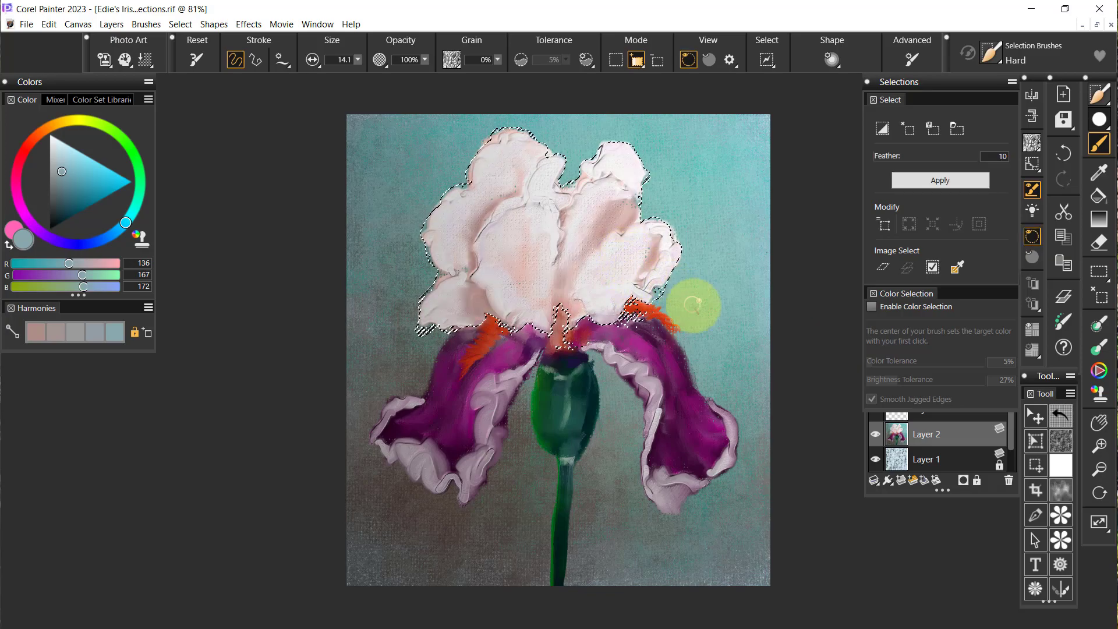
key("ctrl+d")
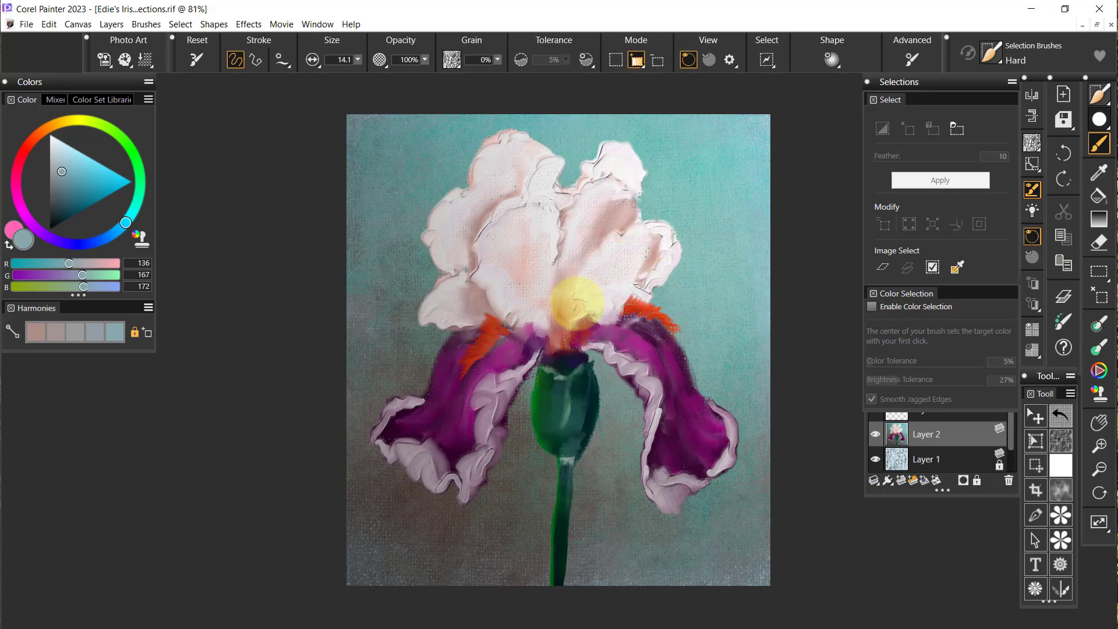
Step: Add a new layer directly above Layer 4 and select the iris's pale upper petals
scroll(1008, 441, "down", 1)
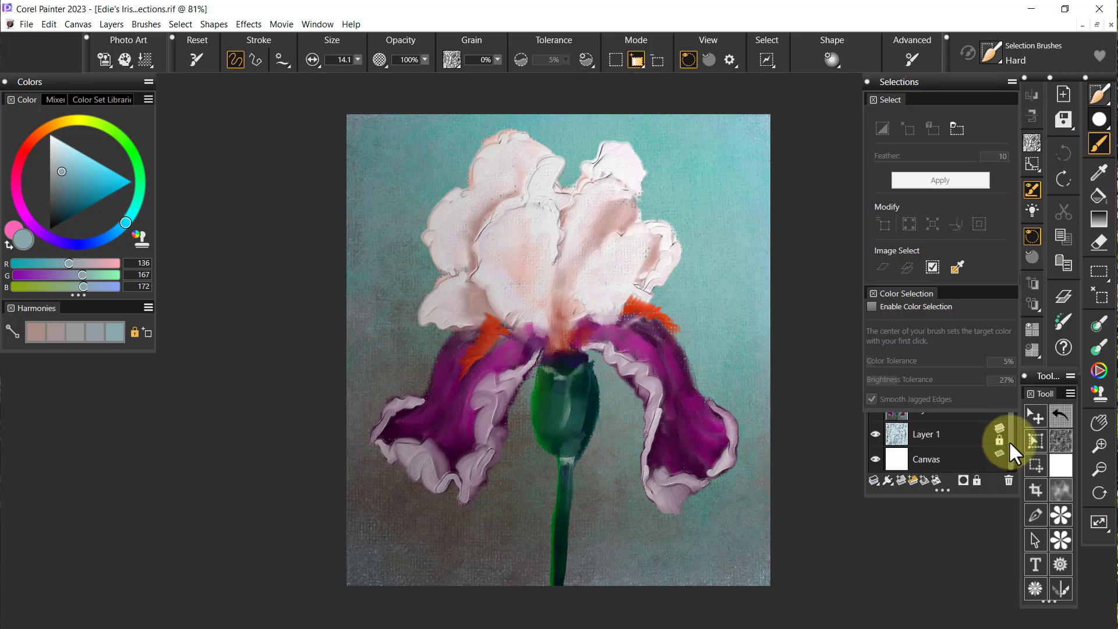
left_click_drag(1010, 449, 1012, 446)
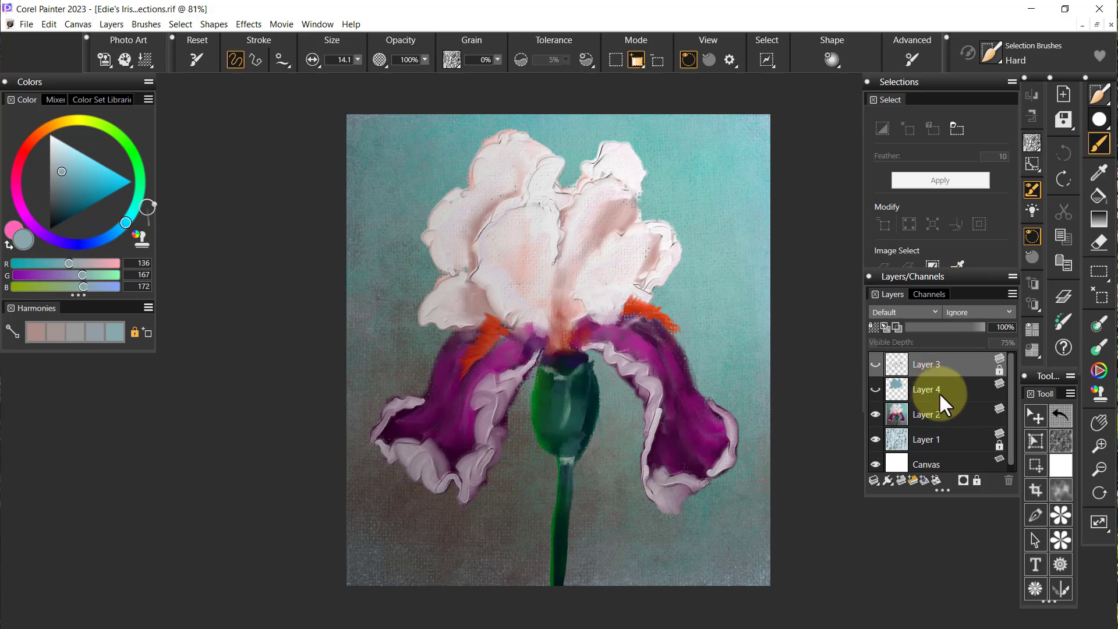
left_click(902, 481)
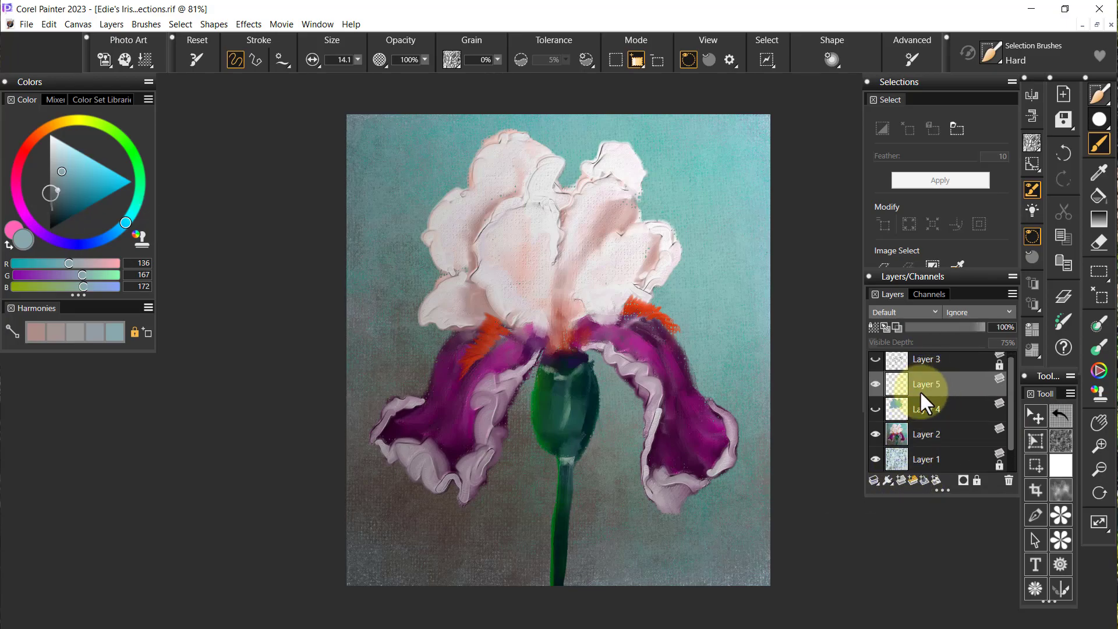
left_click(620, 164)
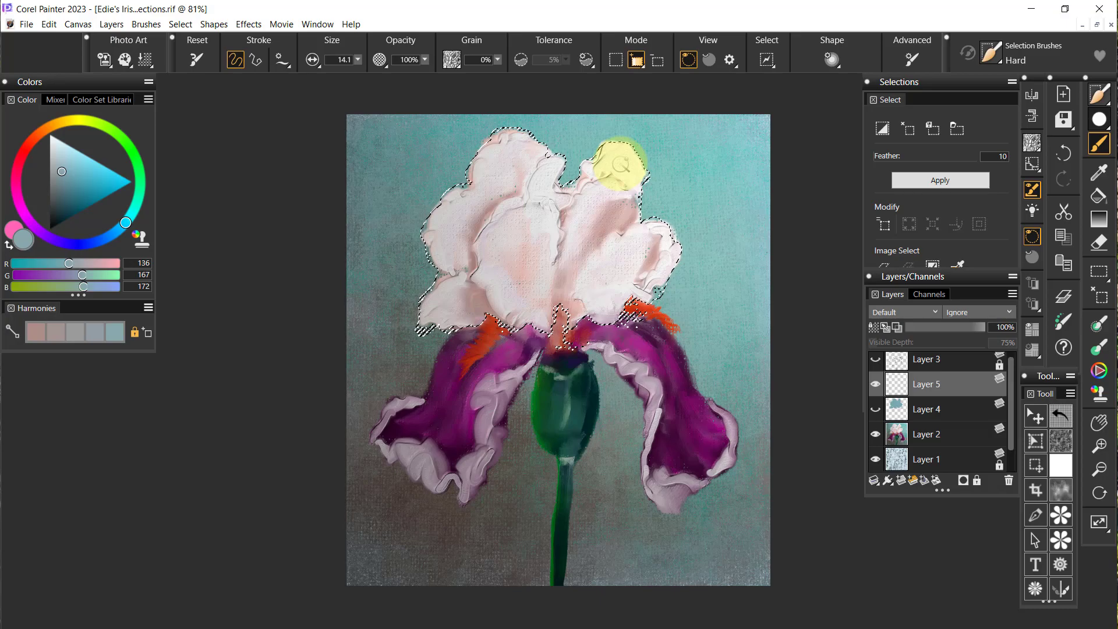
Step: Try a short selection stroke on the upper-right petal in new-selection mode after clearing the petal selection, and undo the stroke
left_click(614, 59)
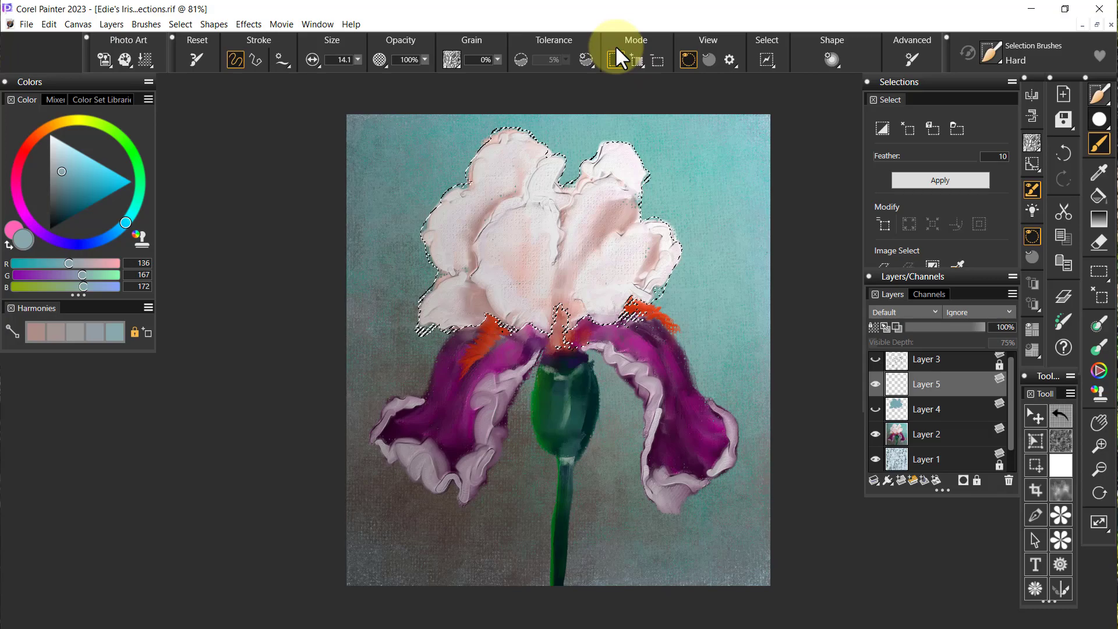
key("ctrl+d")
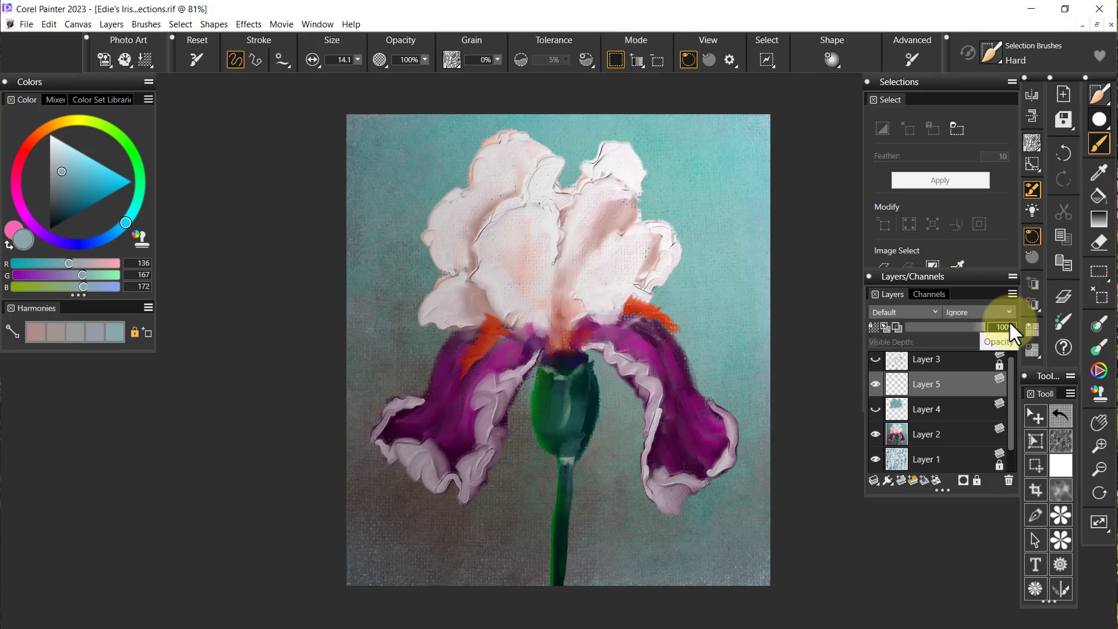
left_click_drag(616, 164, 625, 163)
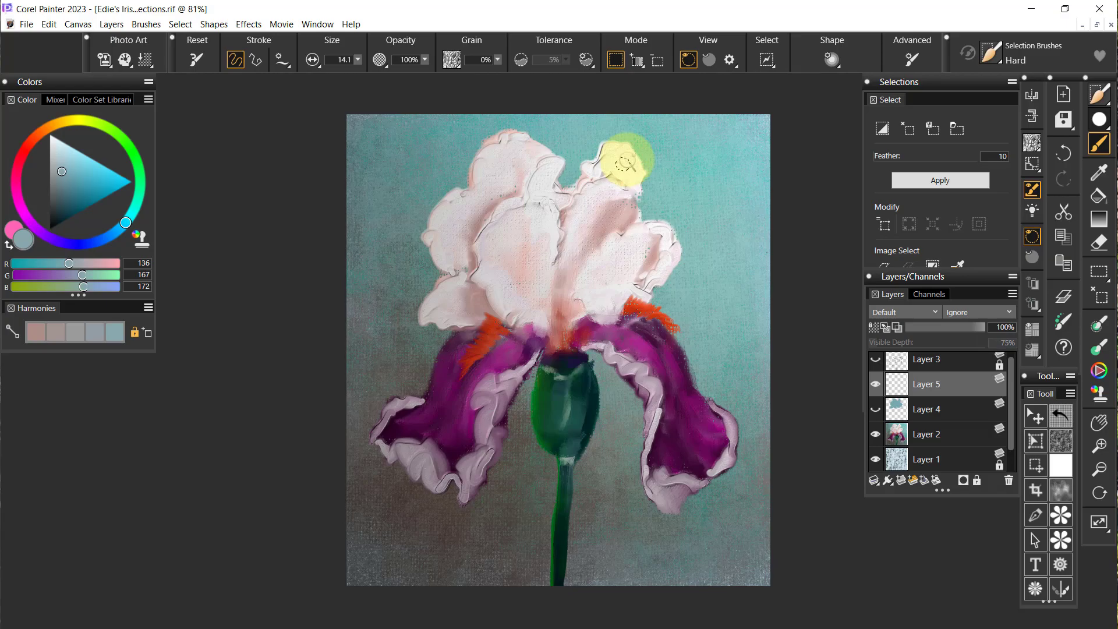
key("ctrl+z")
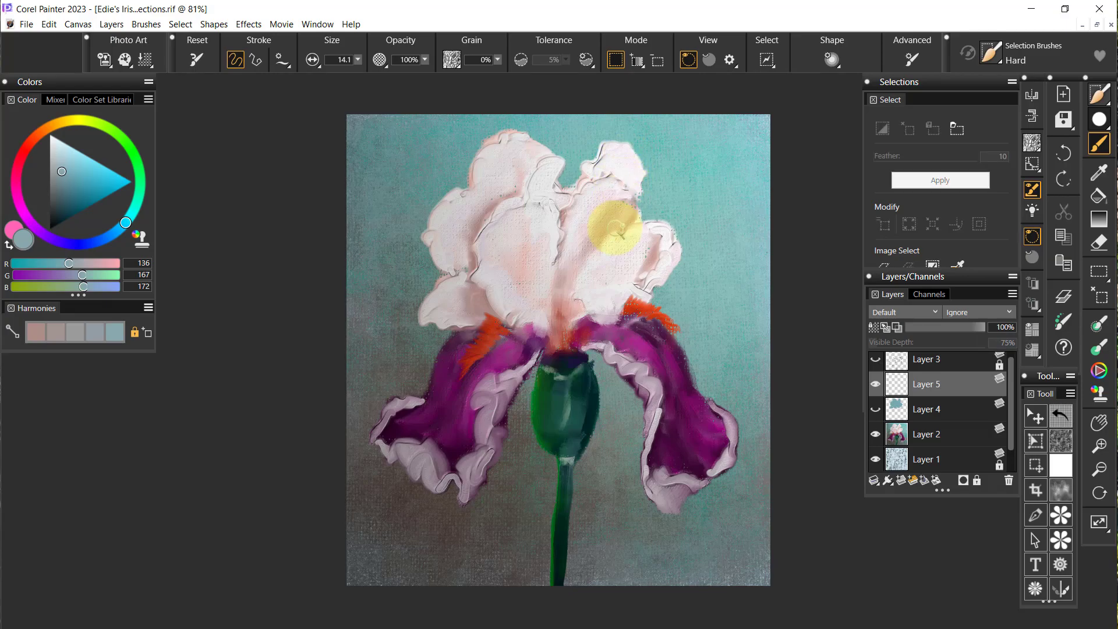
Step: Turn Color Selection back on in add-to-selection mode with the Brightness Tolerance at 50%
left_click(520, 60)
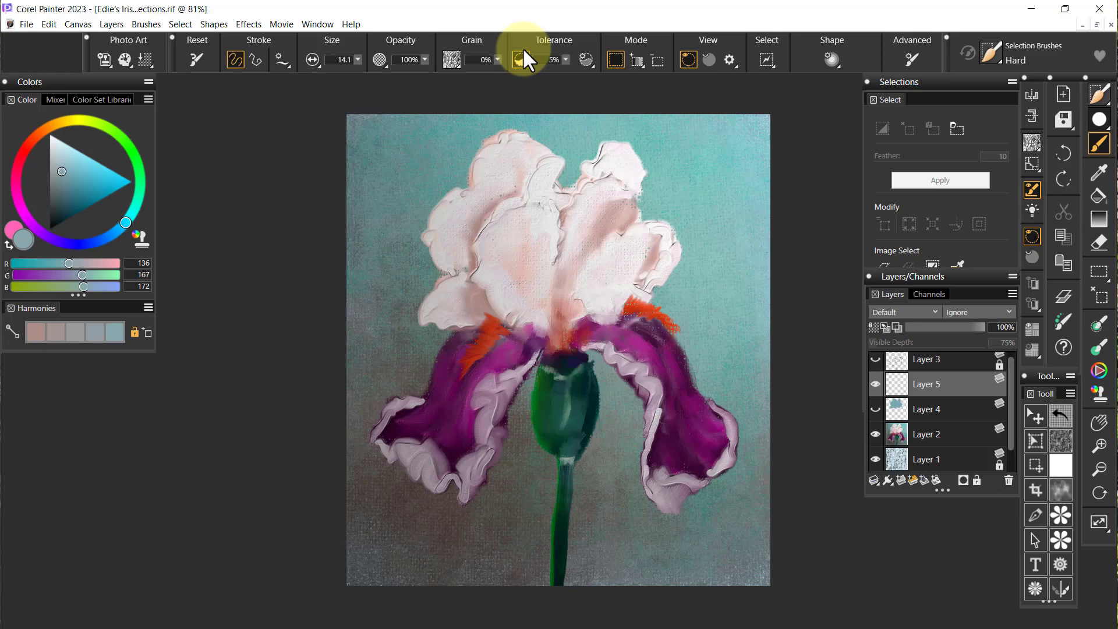
left_click(635, 59)
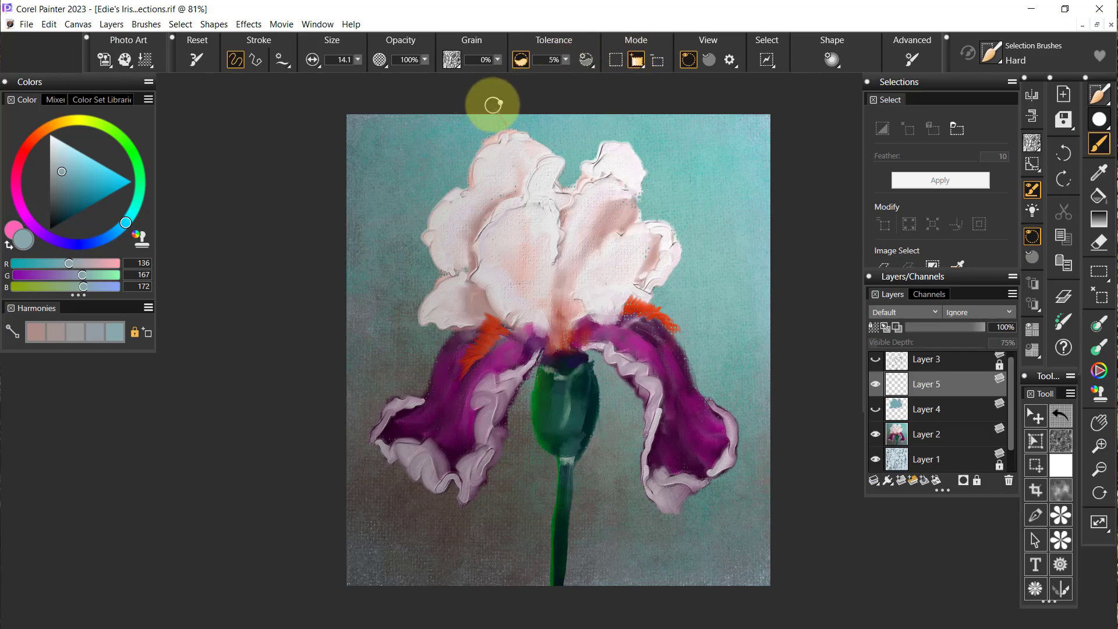
left_click(938, 81)
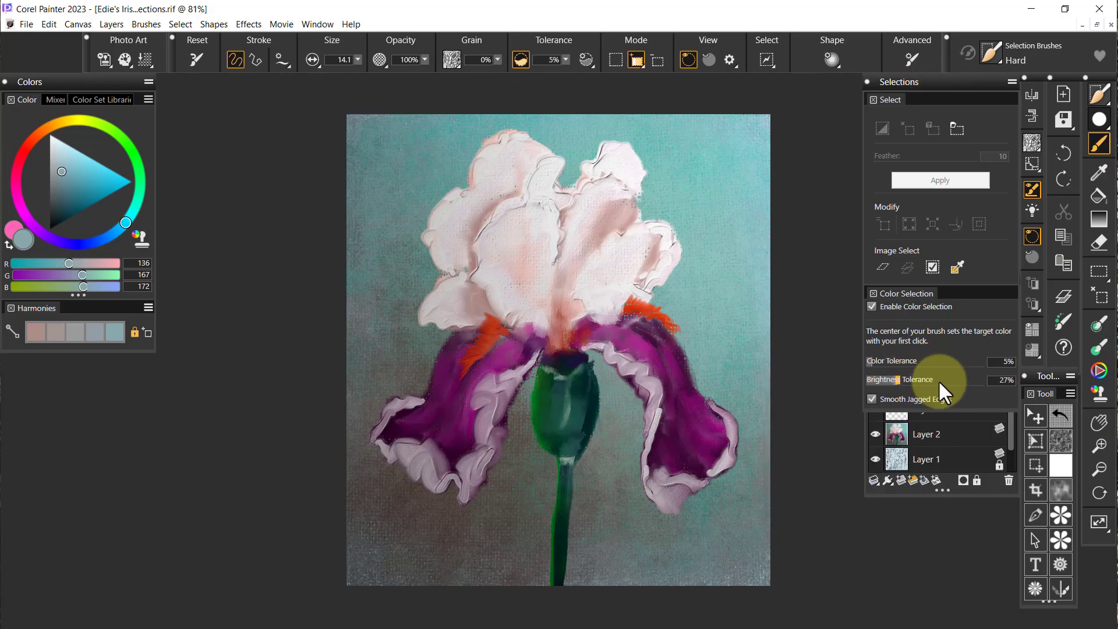
mouse_move(906, 380)
left_click_drag(899, 379, 926, 380)
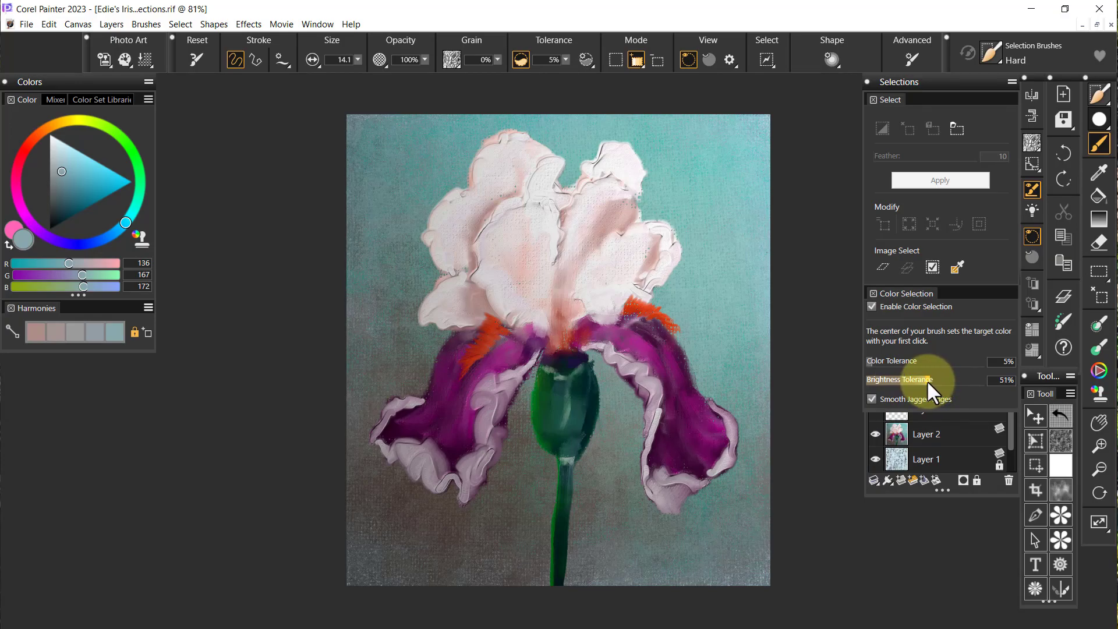
left_click_drag(926, 379, 915, 380)
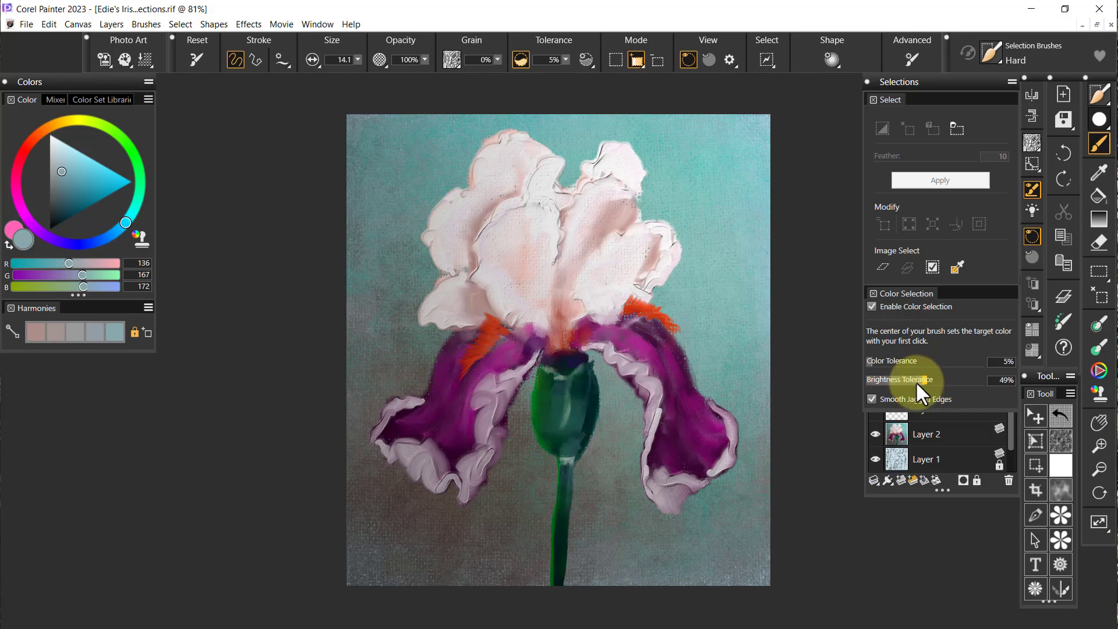
mouse_move(970, 383)
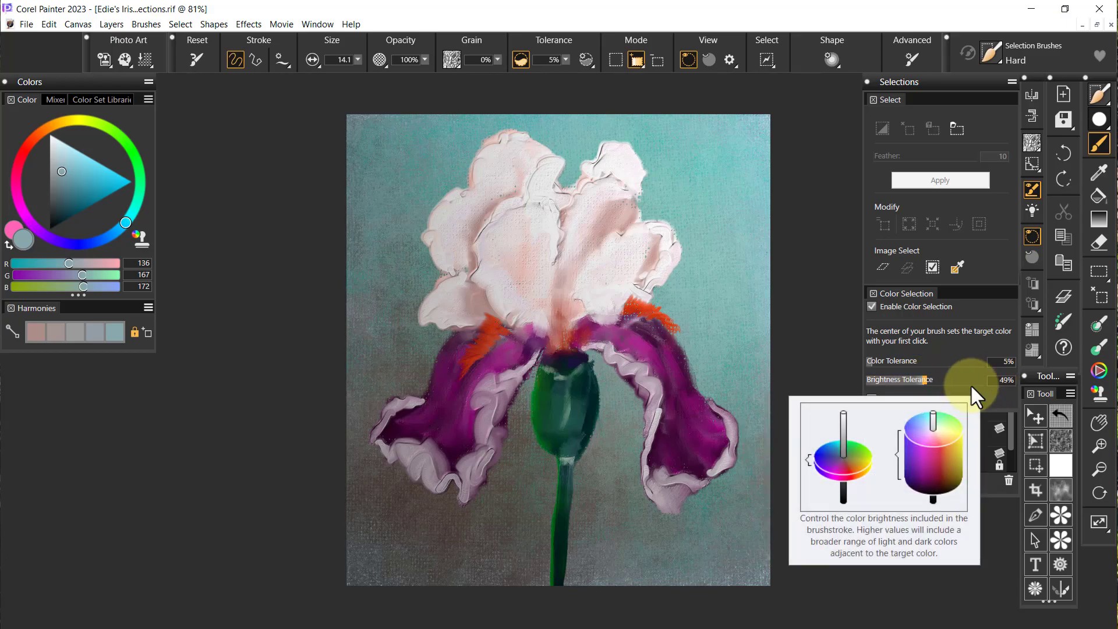
left_click(970, 384)
Step: Turn on the selection overlay view and try selection strokes across the upper-right pale petal
left_click(624, 166)
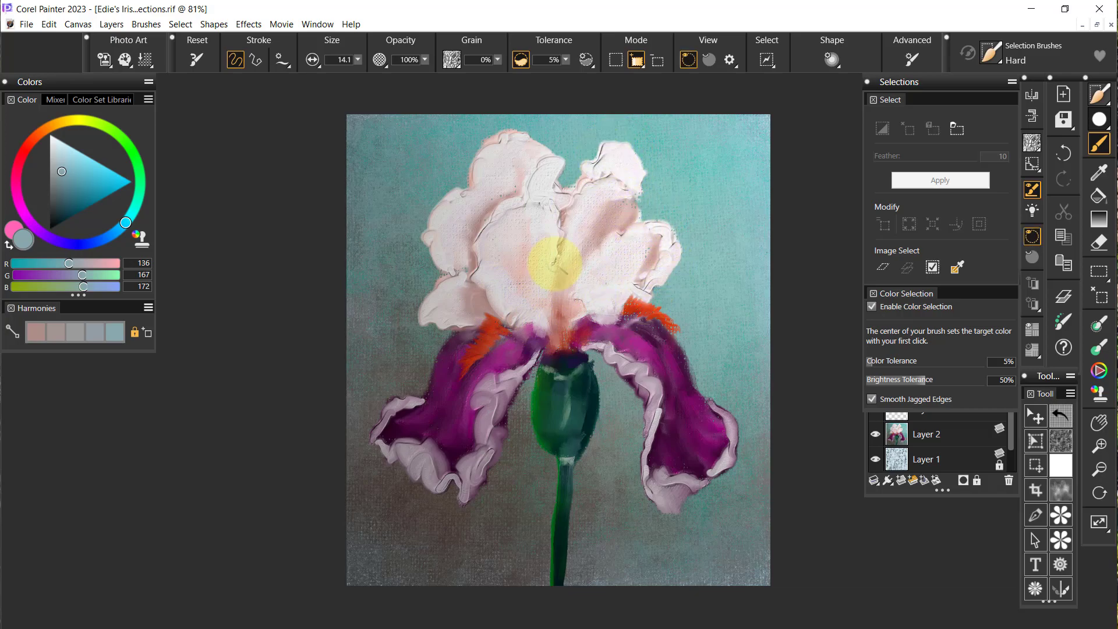
left_click(707, 53)
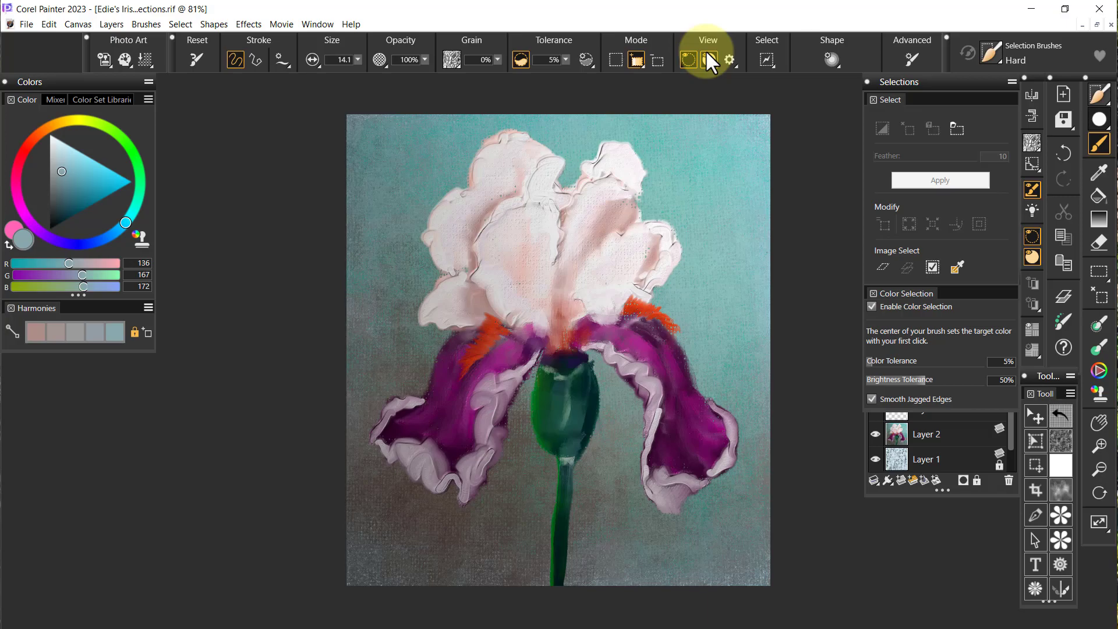
left_click(709, 60)
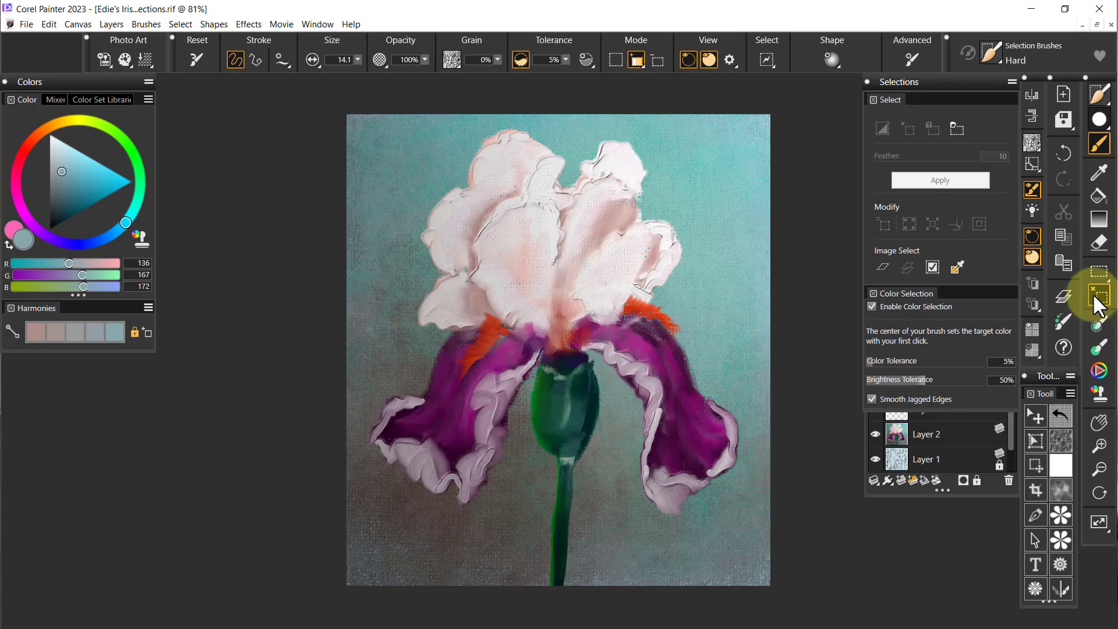
left_click(617, 162)
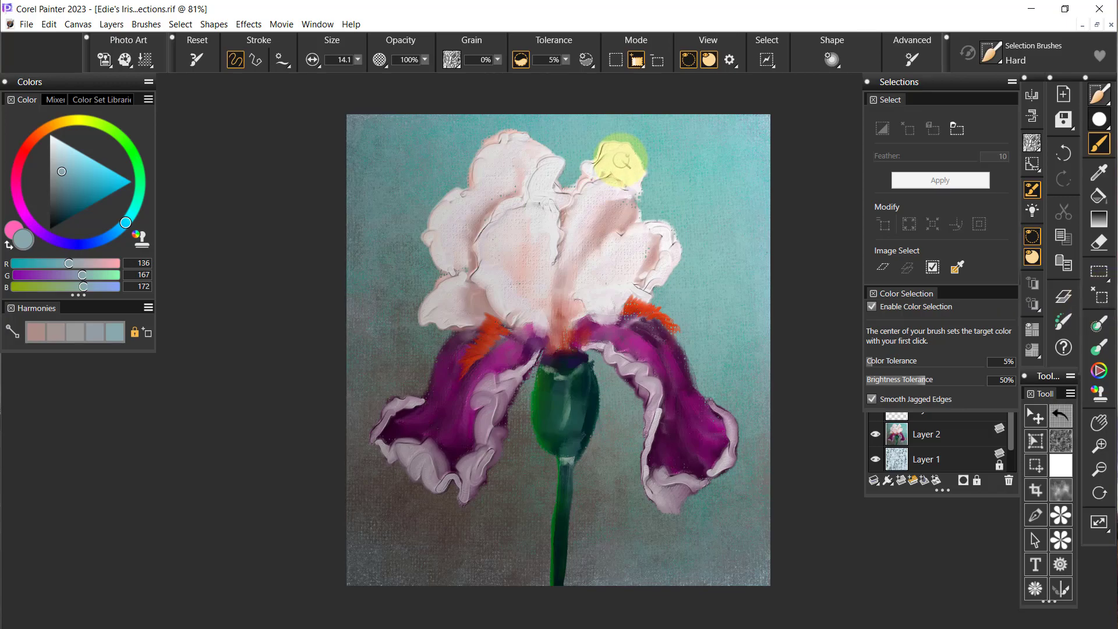
mouse_move(622, 162)
left_mouse_down()
mouse_move(616, 149)
mouse_move(600, 165)
left_mouse_up()
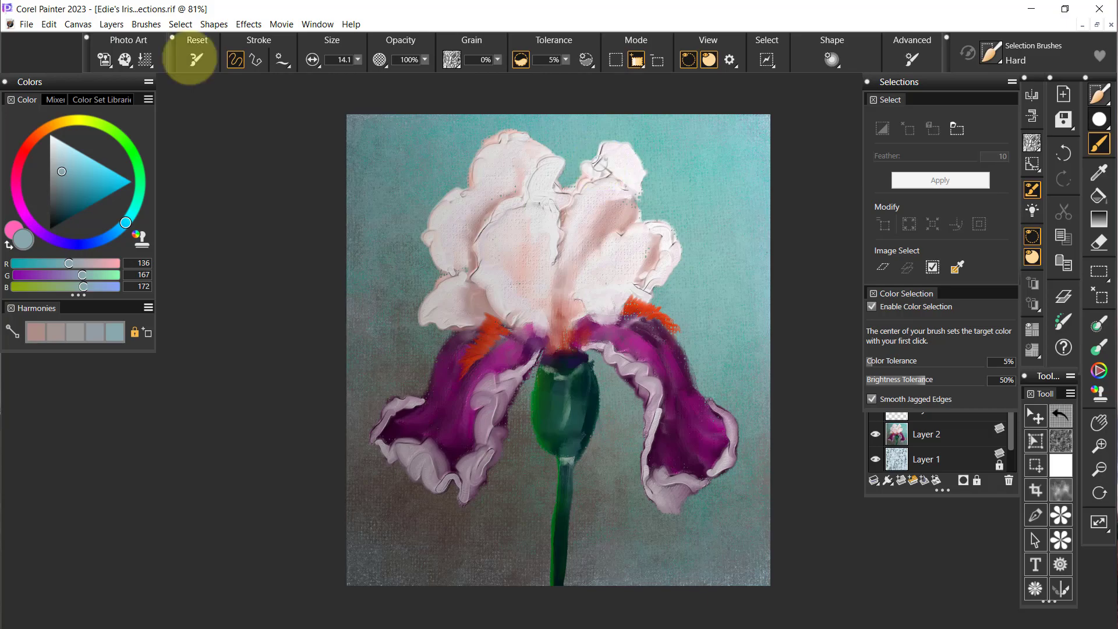
Step: Reset the selection brush to its default settings and resize it to 21.8
left_click(190, 65)
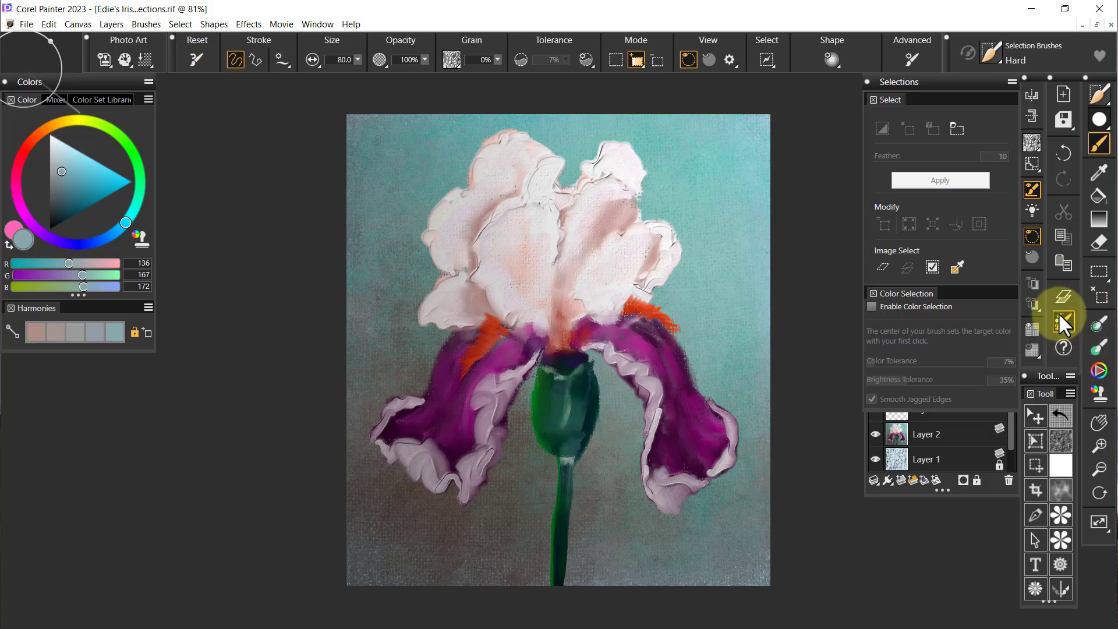
left_click_drag(808, 299, 815, 292)
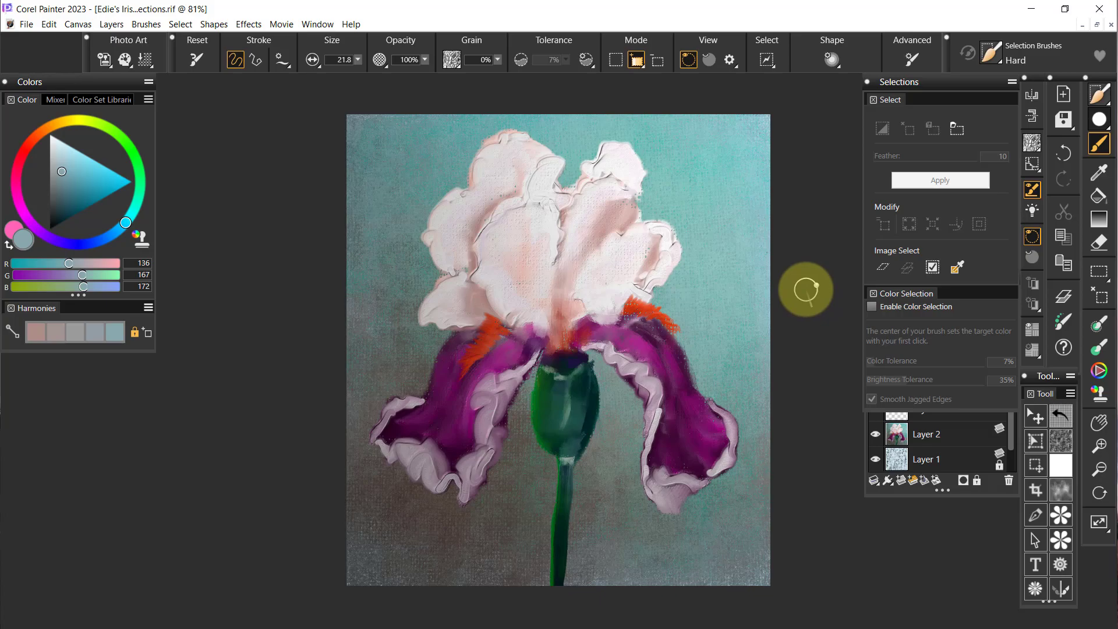
Step: Try a selection stroke across the upper-right petal and adjacent background with Color Selection off, and clear the selection
mouse_move(620, 160)
left_mouse_down()
mouse_move(584, 169)
mouse_move(599, 150)
mouse_move(632, 164)
mouse_move(636, 183)
mouse_move(630, 161)
mouse_move(612, 183)
mouse_move(619, 157)
mouse_move(586, 205)
mouse_move(629, 195)
mouse_move(626, 263)
mouse_move(644, 276)
mouse_move(702, 195)
mouse_move(693, 160)
left_mouse_up()
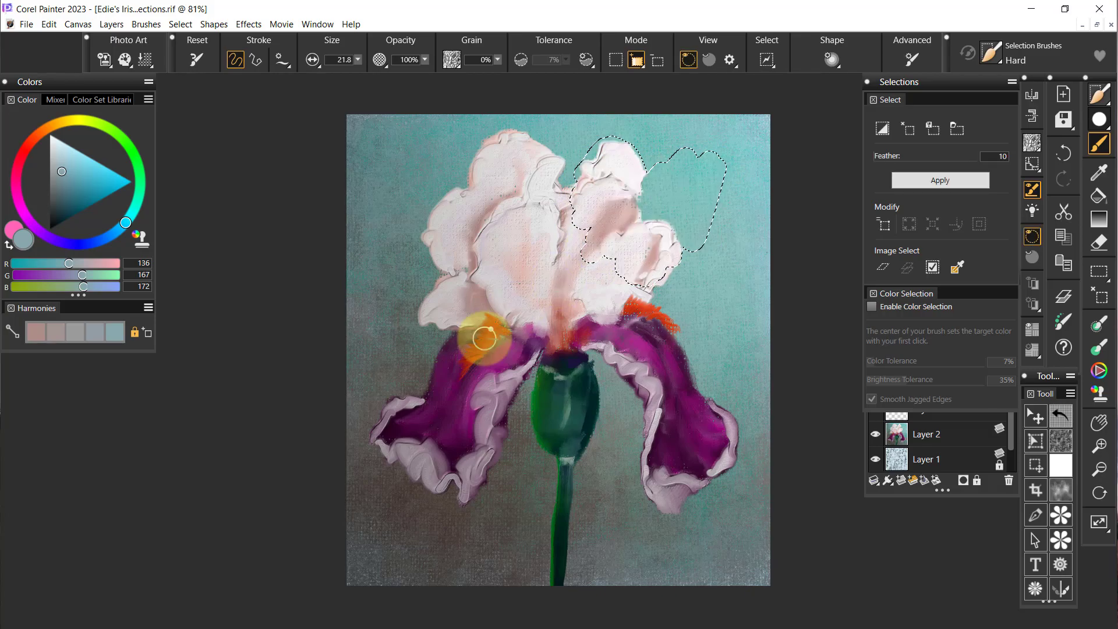
key("ctrl+d")
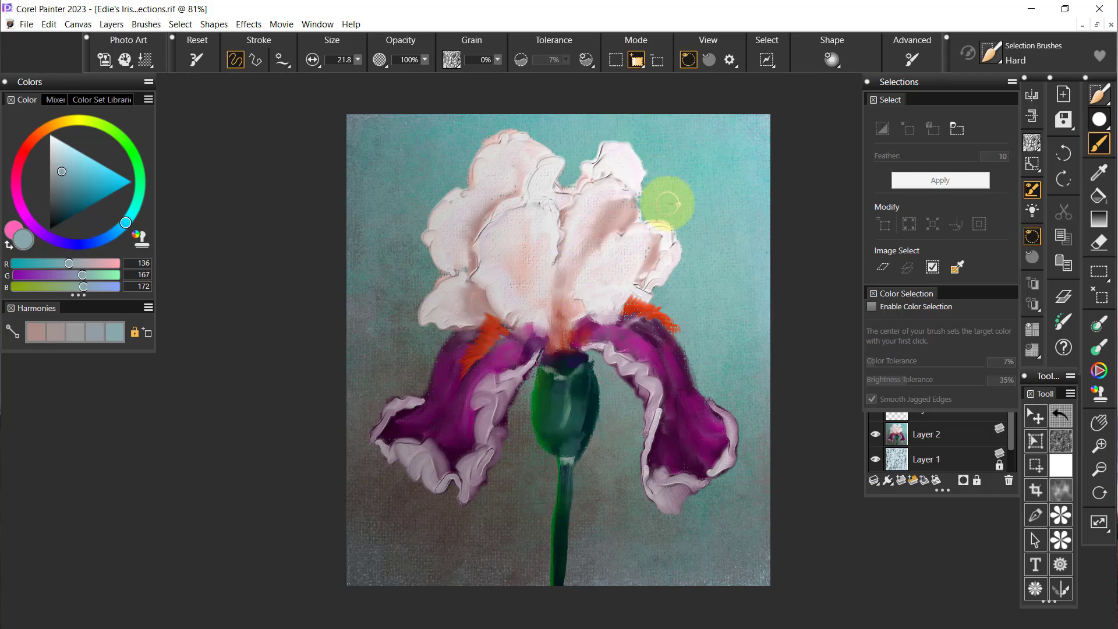
Step: Enable Color Selection and the overlay view, and try a selection stroke down the upper-right petal
left_click(871, 306)
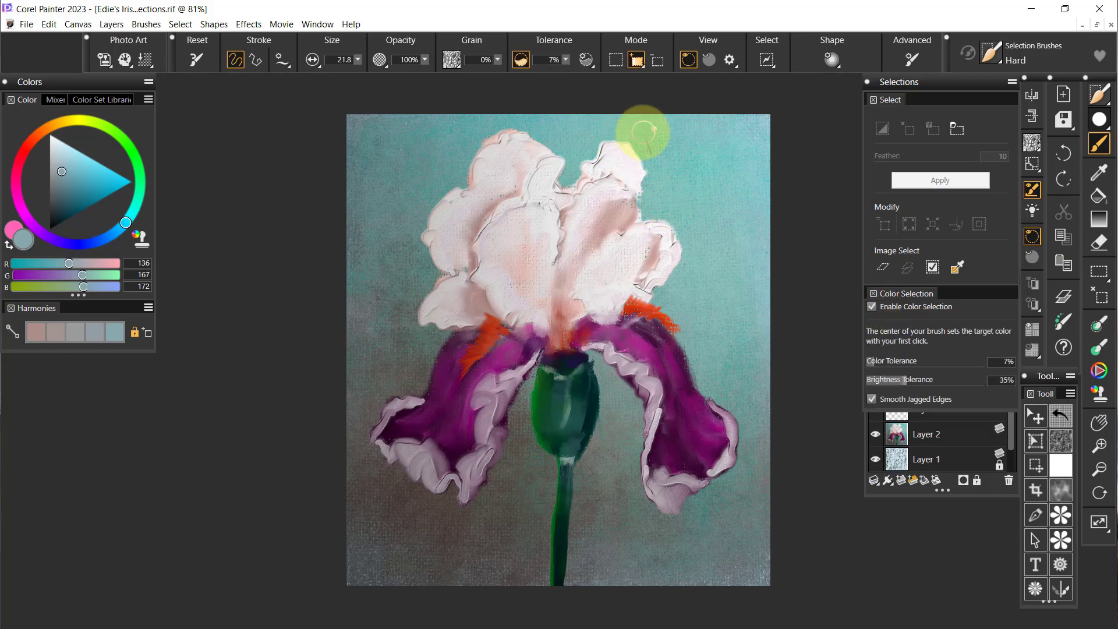
left_click(708, 59)
mouse_move(612, 146)
left_mouse_down()
mouse_move(586, 175)
mouse_move(610, 146)
mouse_move(589, 165)
mouse_move(626, 155)
mouse_move(626, 183)
mouse_move(637, 185)
mouse_move(636, 174)
mouse_move(588, 177)
mouse_move(559, 231)
mouse_move(567, 255)
mouse_move(602, 235)
mouse_move(665, 241)
mouse_move(642, 295)
mouse_move(625, 253)
mouse_move(589, 271)
mouse_move(545, 160)
mouse_move(484, 161)
mouse_move(487, 179)
mouse_move(457, 211)
mouse_move(474, 190)
mouse_move(460, 223)
mouse_move(500, 204)
mouse_move(509, 315)
mouse_move(544, 299)
mouse_move(546, 316)
mouse_move(485, 312)
mouse_move(458, 274)
mouse_move(418, 309)
mouse_move(436, 322)
mouse_move(610, 236)
left_mouse_up()
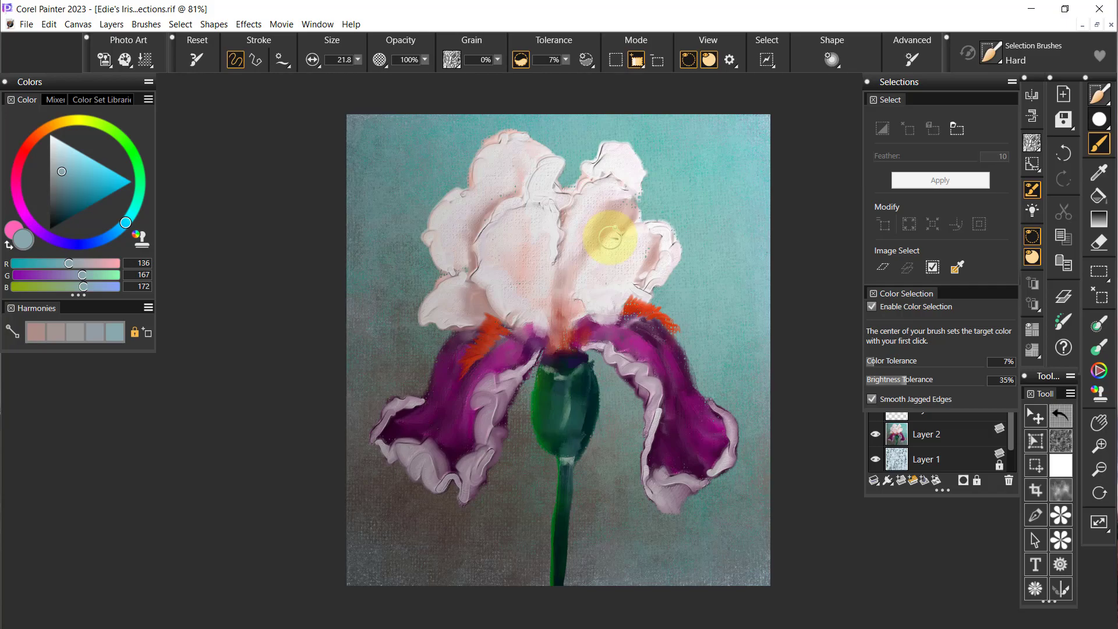
Step: Raise the Color Tolerance of the selection brush to 20%
left_click(588, 60)
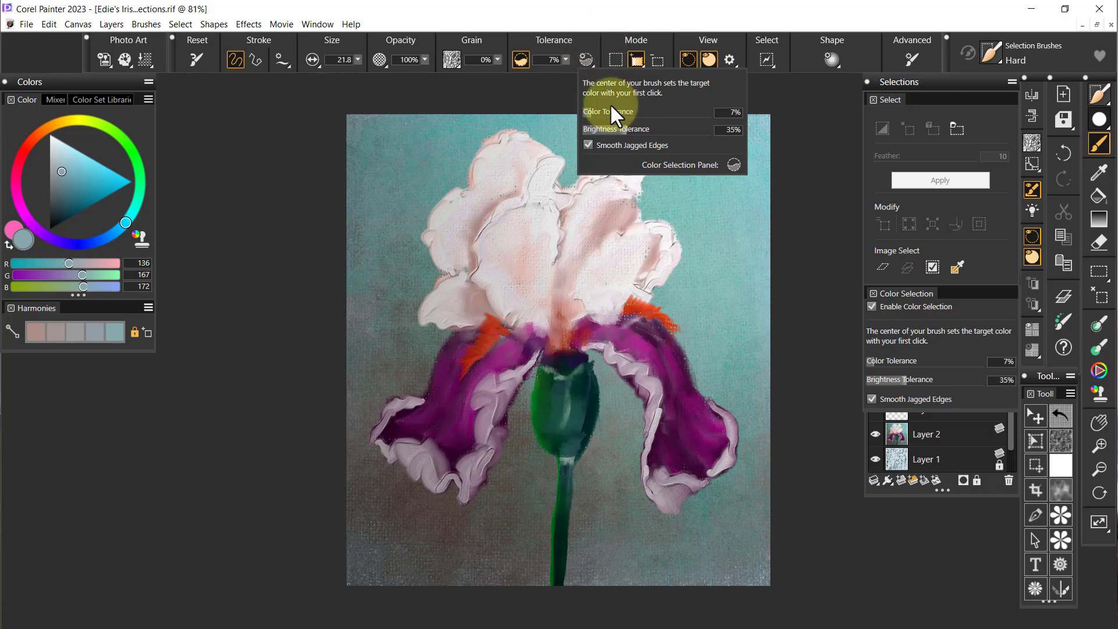
left_click_drag(603, 111, 606, 110)
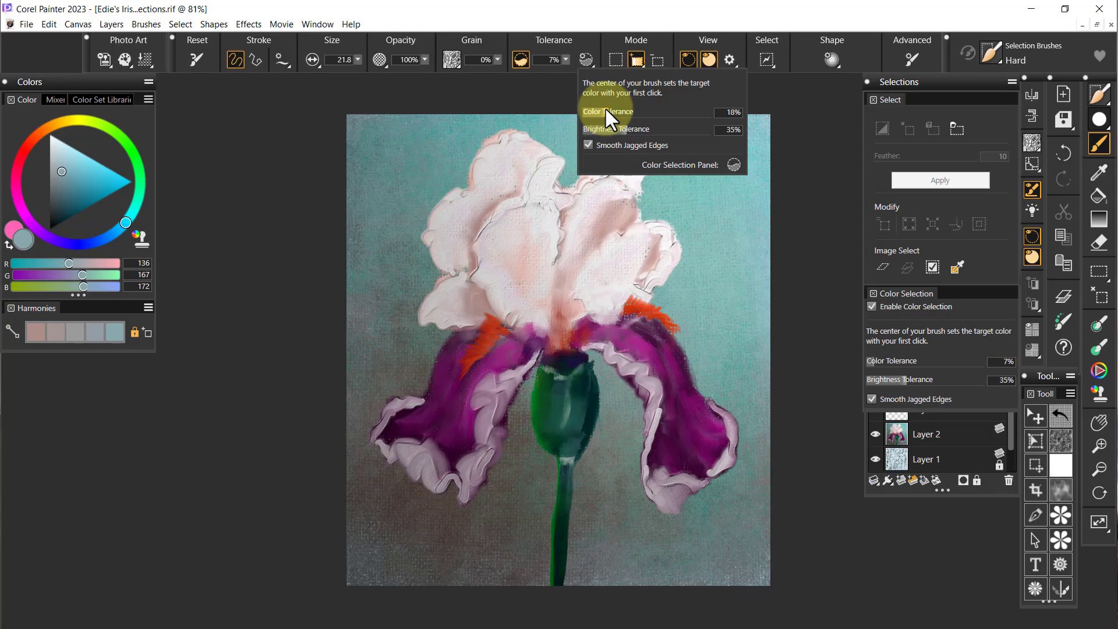
left_click_drag(609, 110, 609, 107)
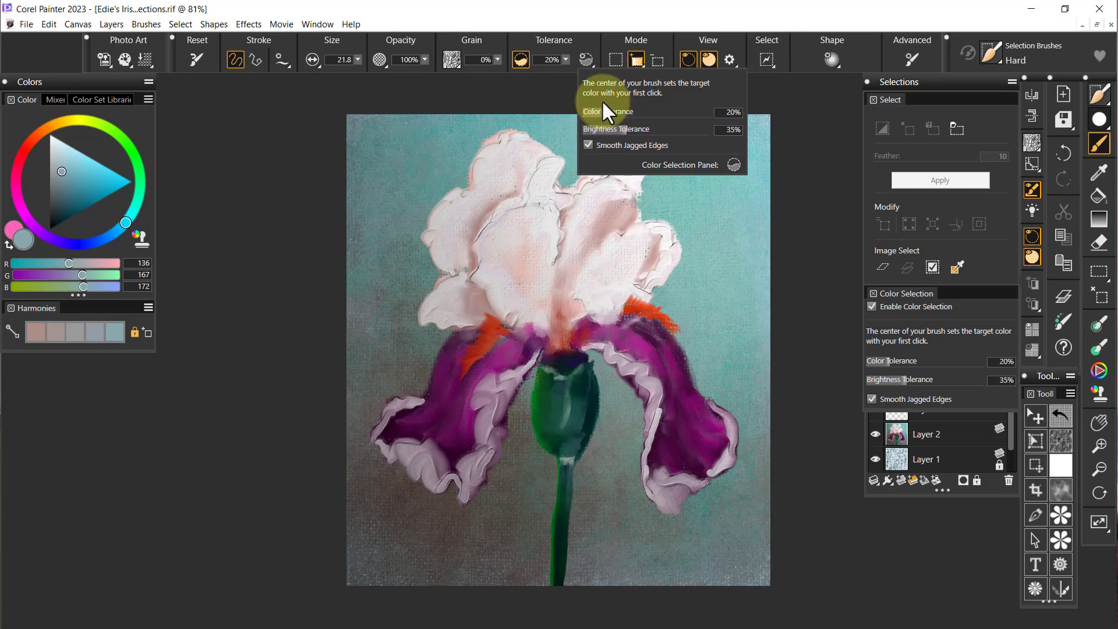
left_click(817, 116)
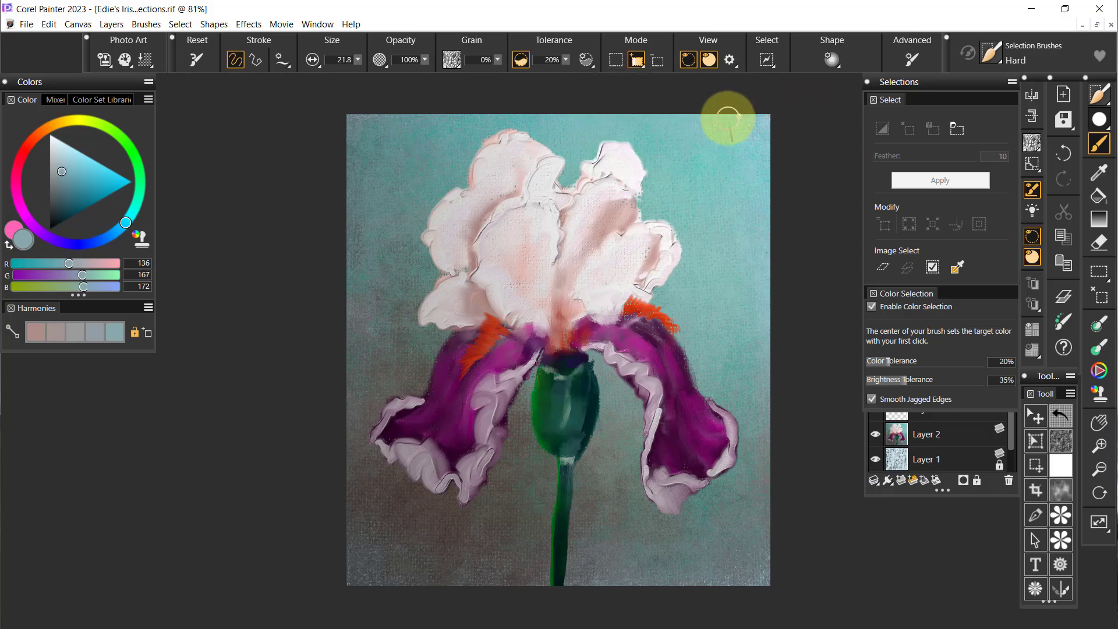
Step: Reset the selection brush to its defaults, enabling Color Selection again with a brush size of 18.8
left_click(193, 54)
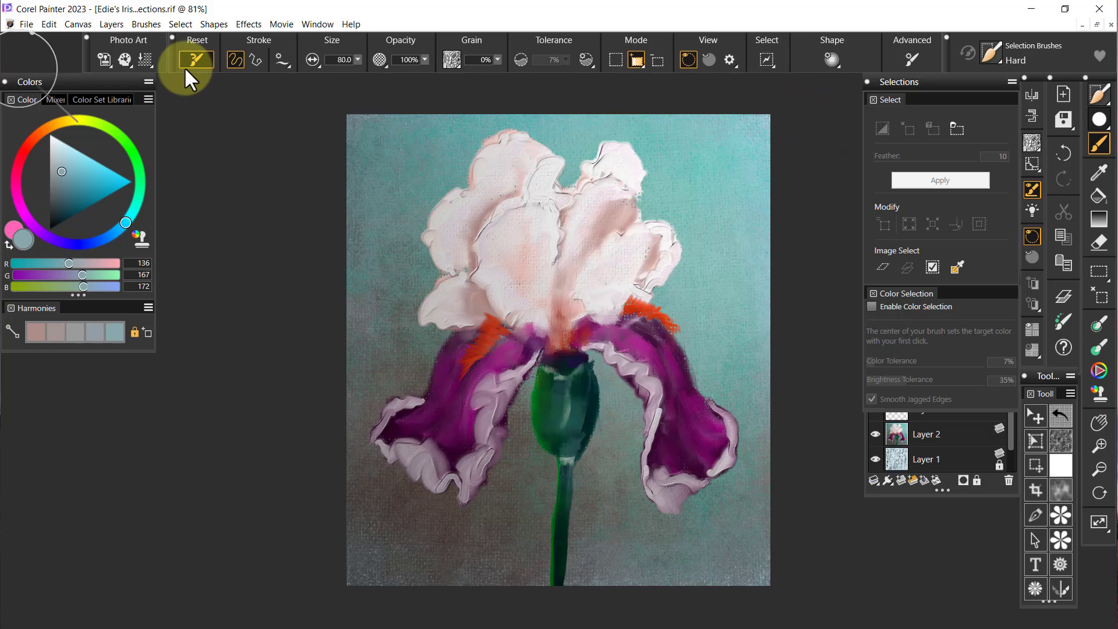
left_click(872, 307)
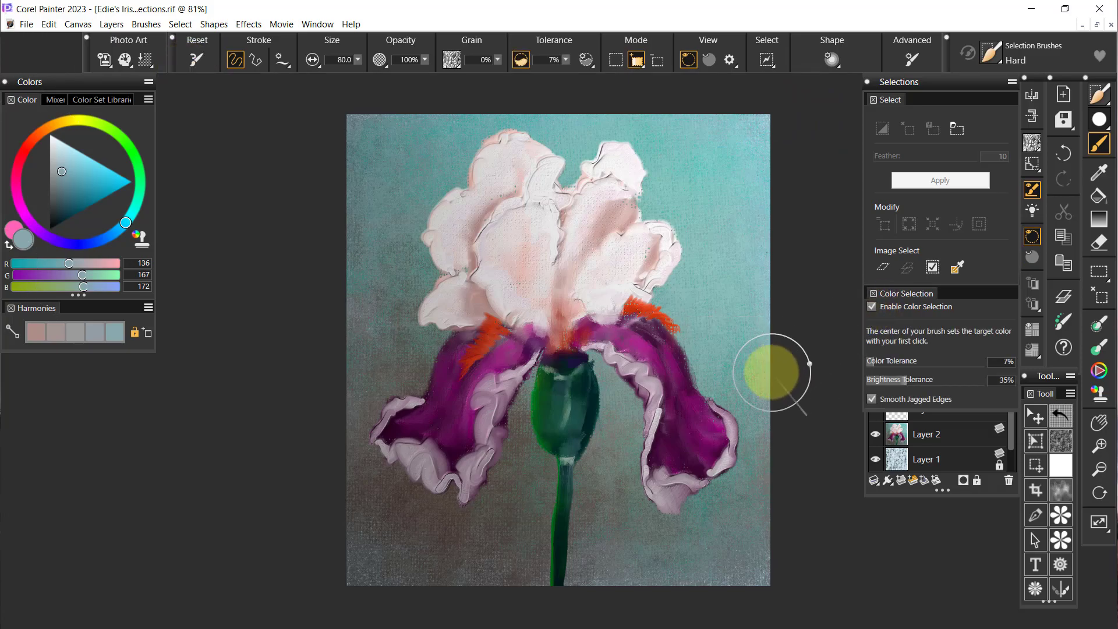
left_click_drag(815, 292, 819, 299)
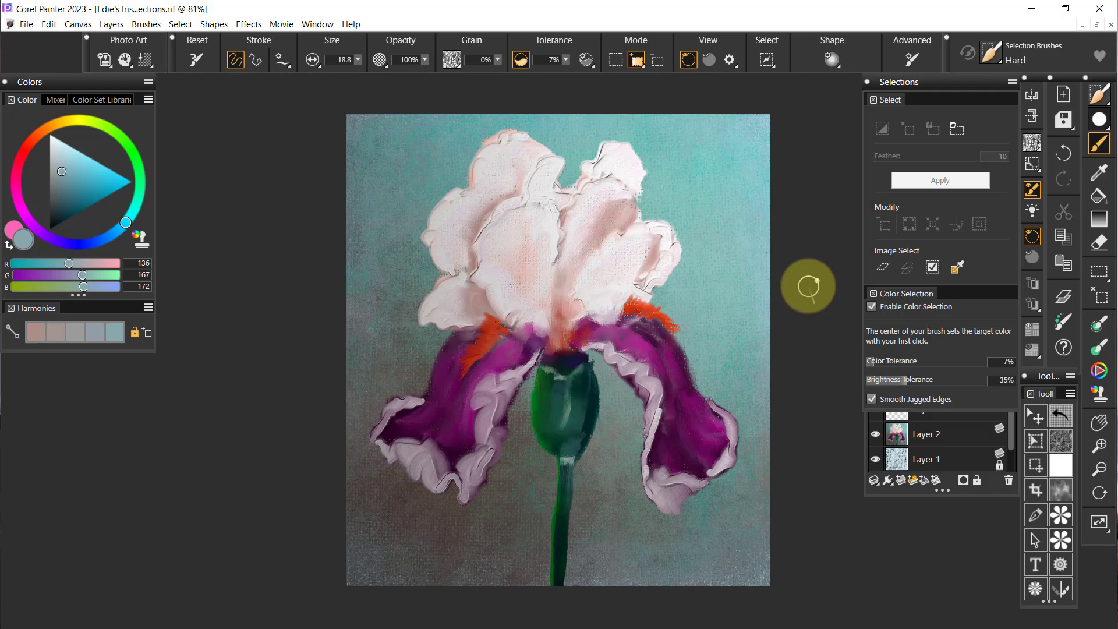
Step: Show selections as both marquee and overlay, using the saved lavender overlay preset at a reduced opacity
left_click(710, 58)
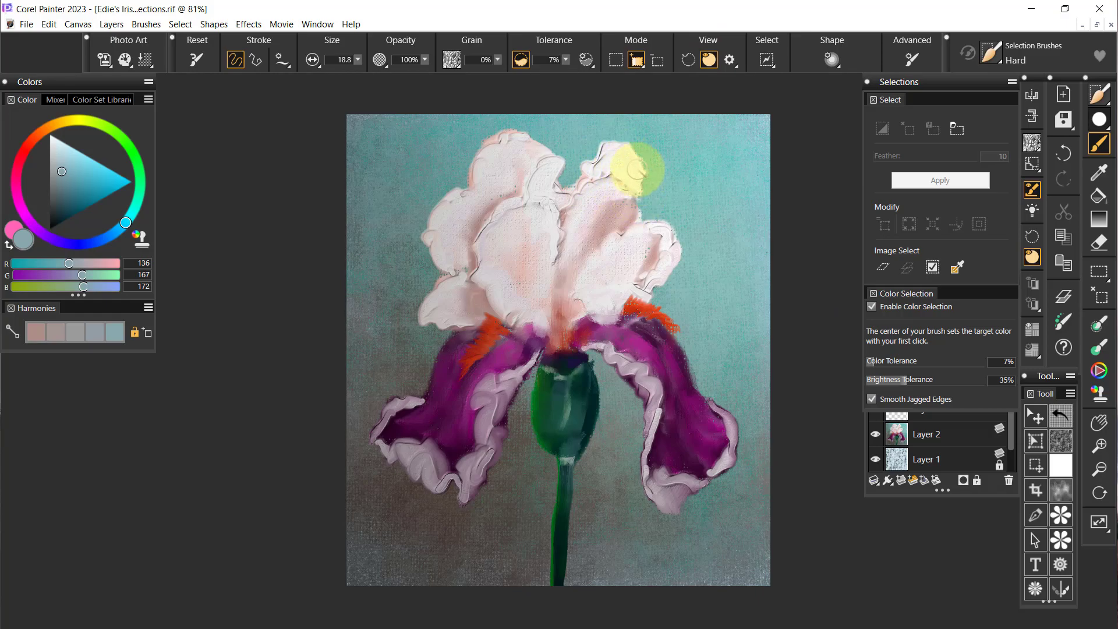
left_click_drag(576, 269, 577, 270)
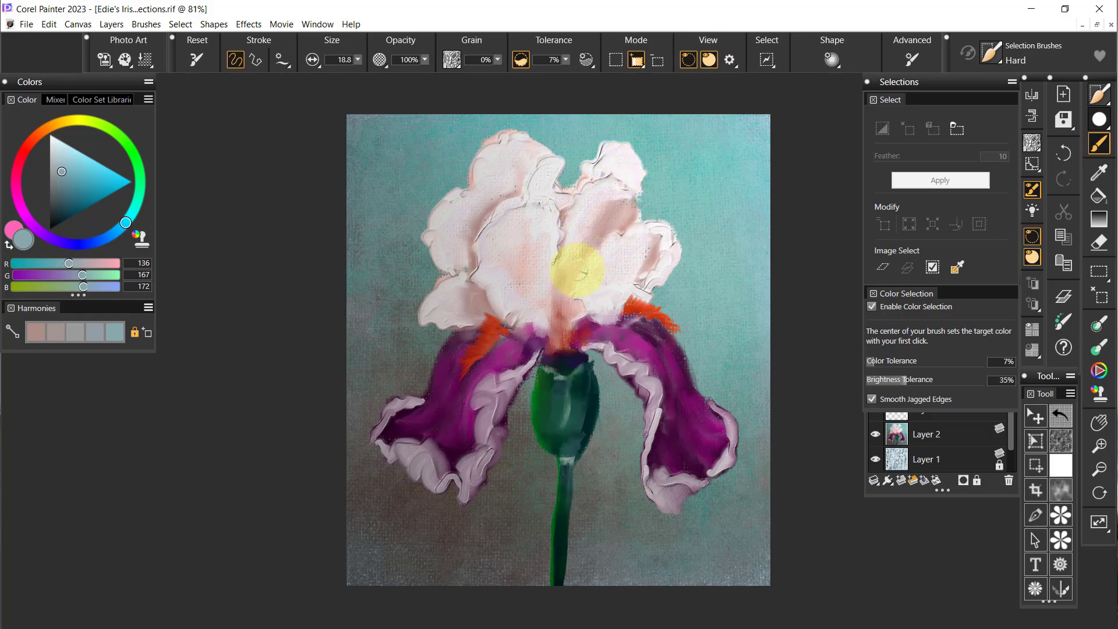
left_click(730, 61)
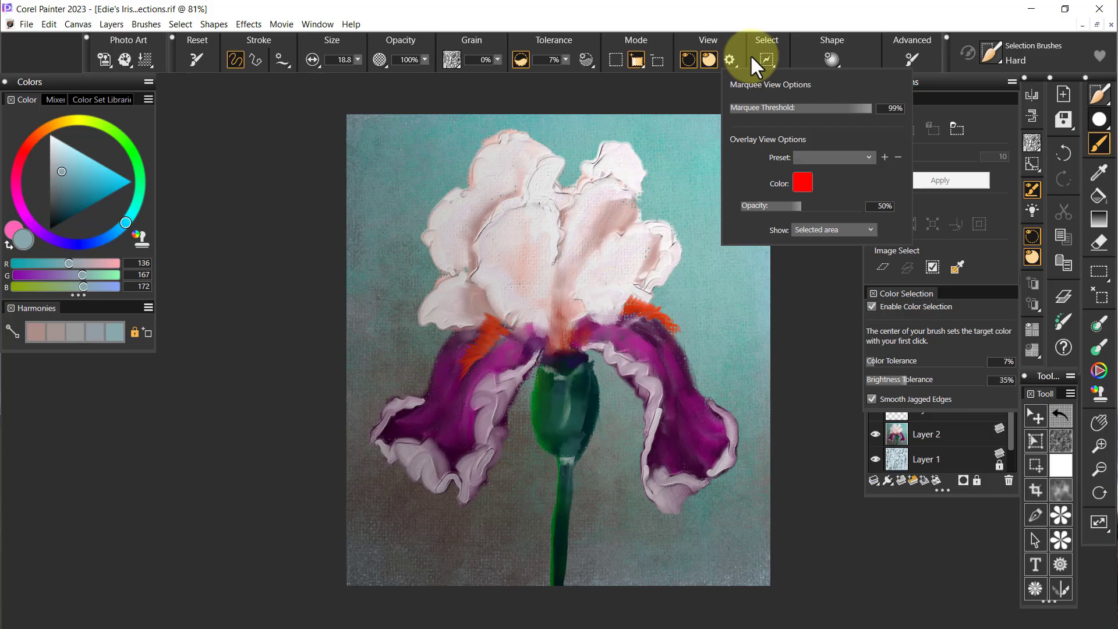
left_click(865, 157)
left_click(842, 197)
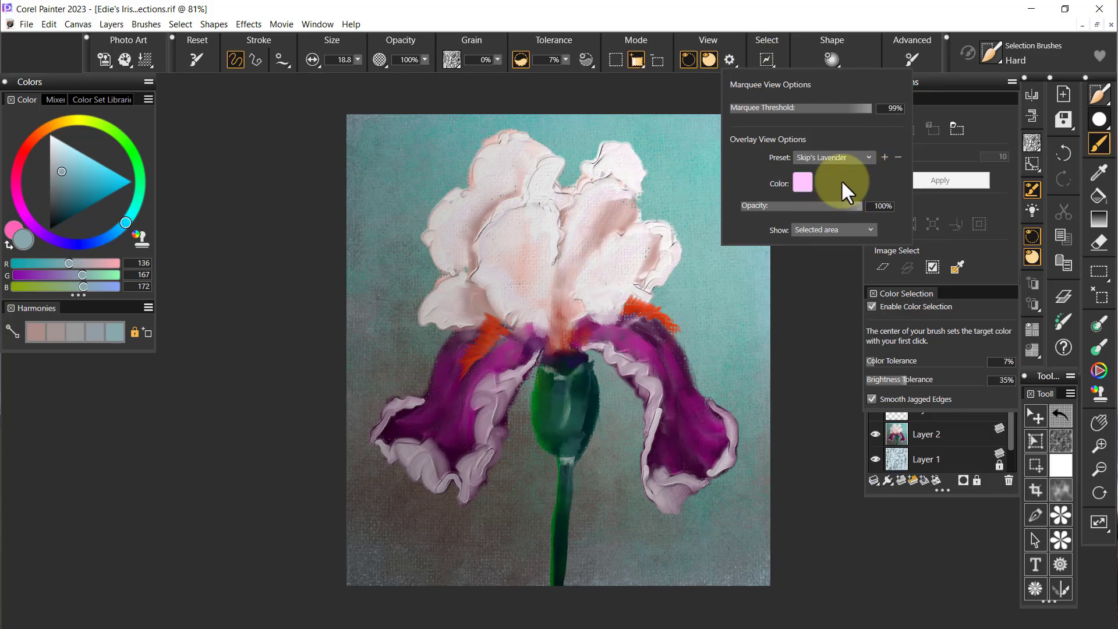
left_click_drag(857, 204, 796, 204)
left_click(818, 270)
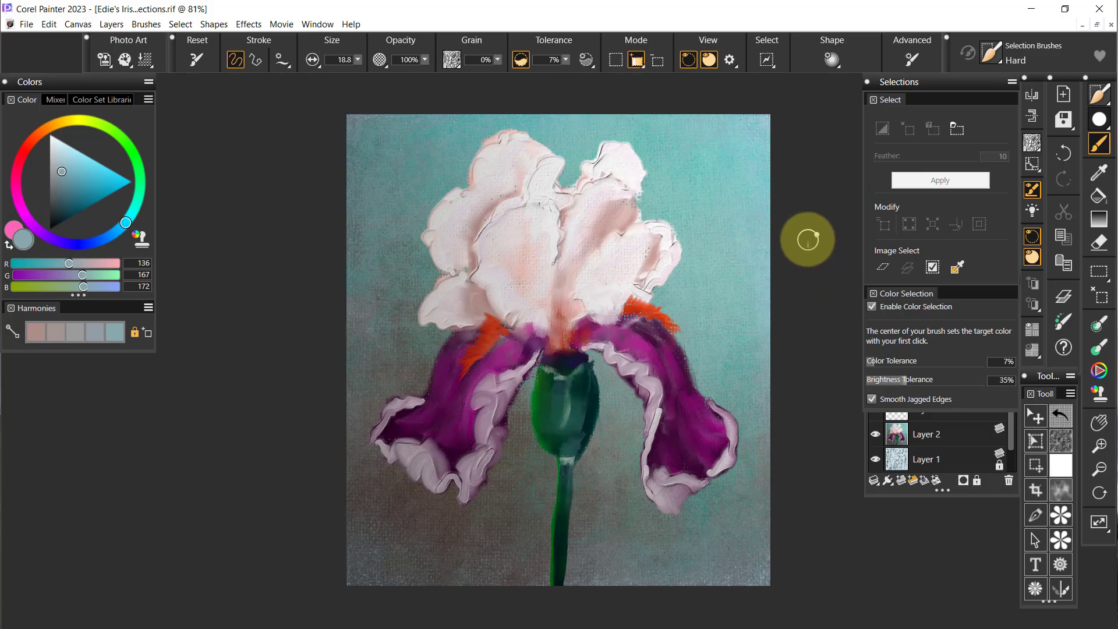
Step: In new-selection mode with Layer 2 active, try a selection stroke over the upper-right petal and undo it
left_click(614, 60)
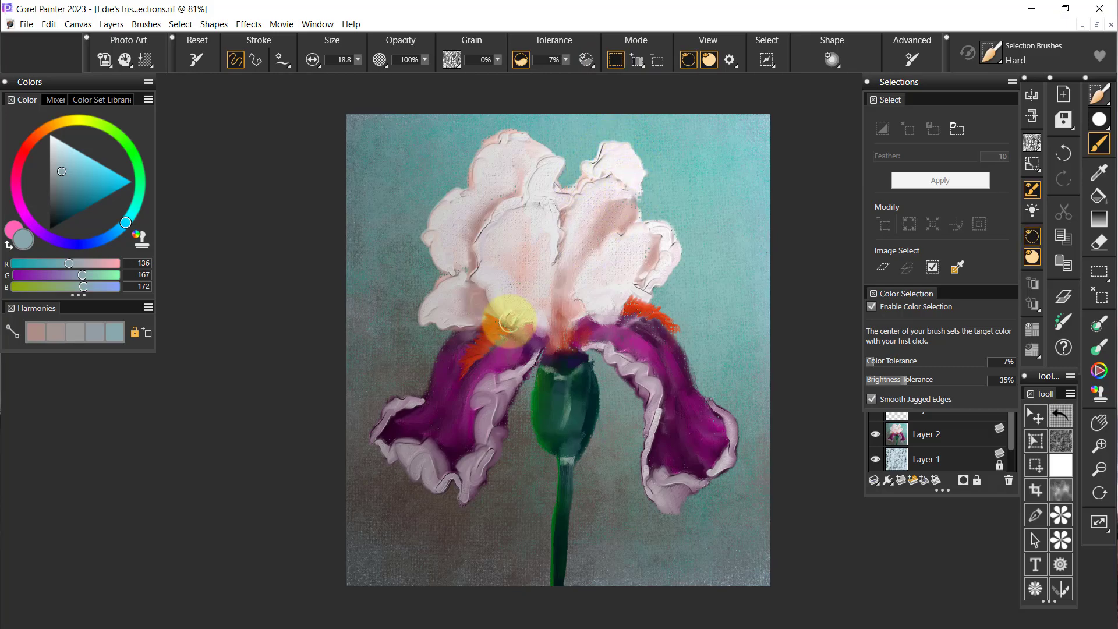
left_click(952, 433)
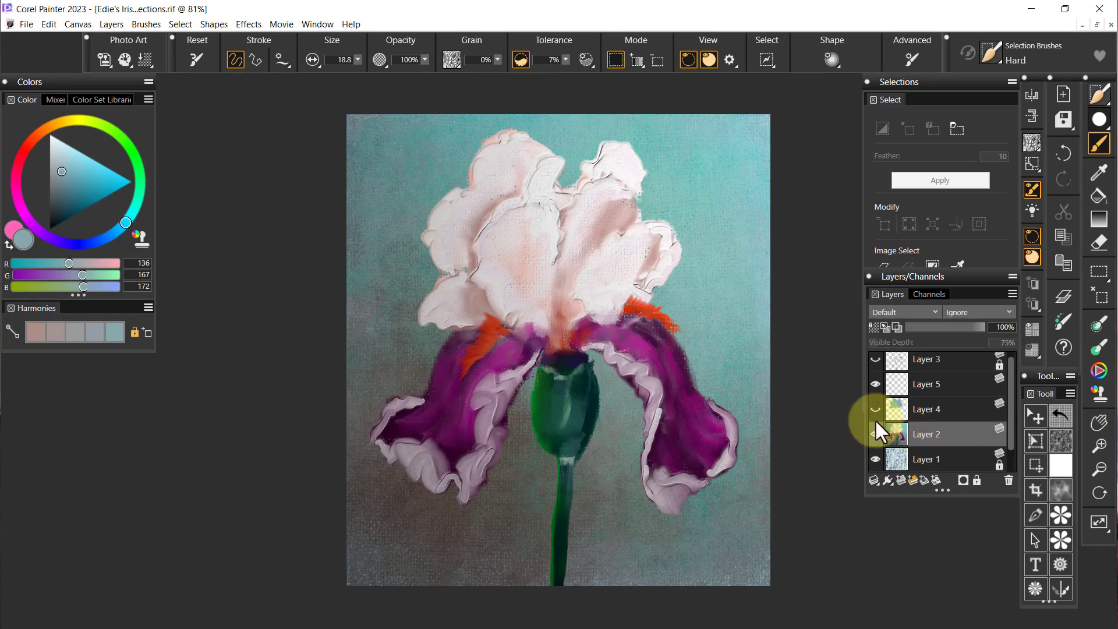
mouse_move(610, 149)
left_mouse_down()
mouse_move(613, 173)
mouse_move(630, 163)
mouse_move(633, 192)
mouse_move(600, 217)
mouse_move(575, 211)
mouse_move(573, 194)
mouse_move(554, 248)
mouse_move(592, 215)
mouse_move(588, 249)
mouse_move(616, 258)
mouse_move(662, 234)
mouse_move(659, 276)
mouse_move(620, 254)
left_mouse_up()
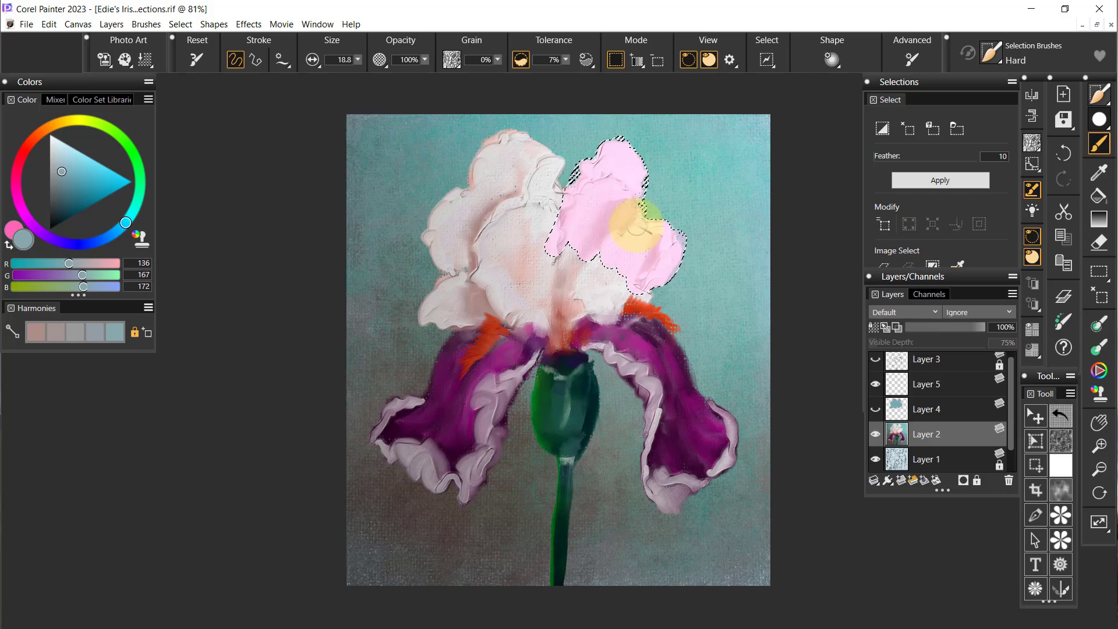
key("ctrl+z")
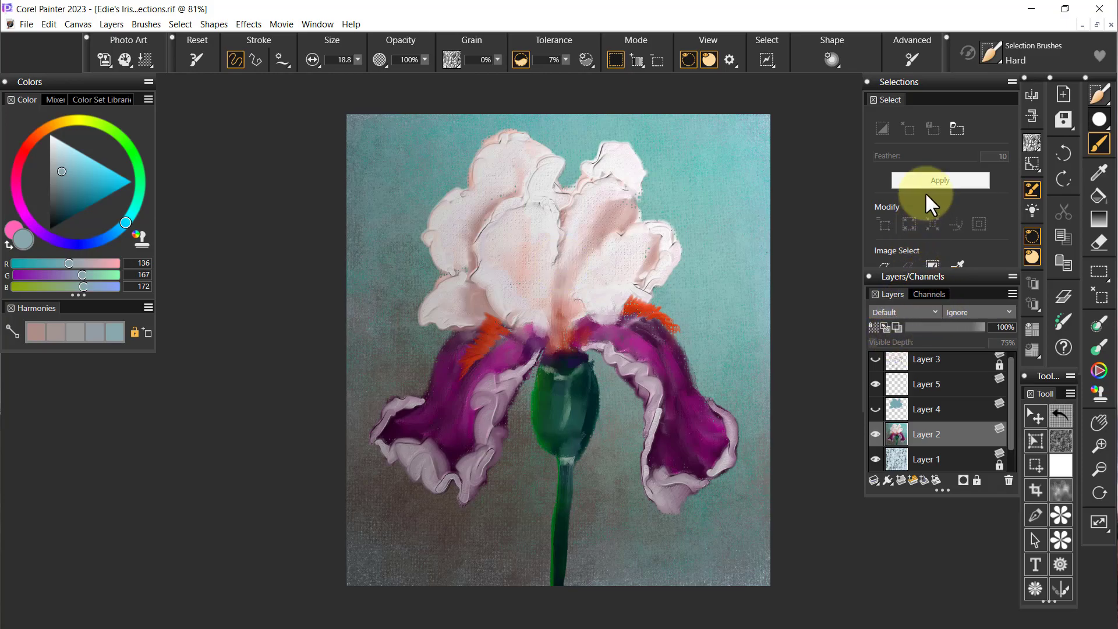
Step: Switch the active layer to Layer 5 and back to Layer 2, and redisplay the selection options
left_click(934, 93)
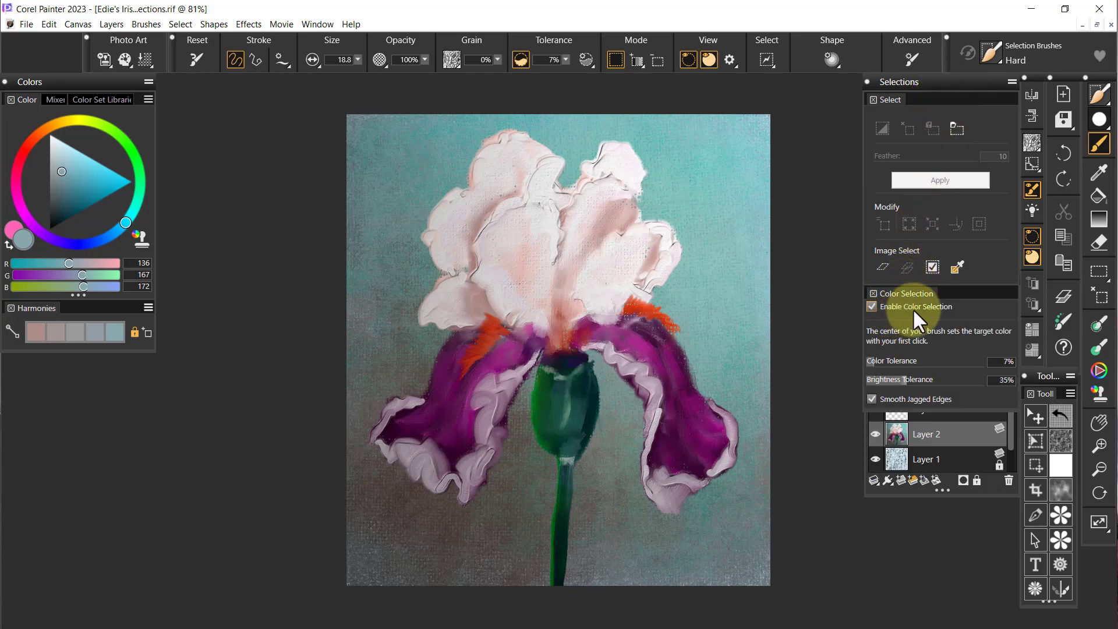
left_click(932, 267)
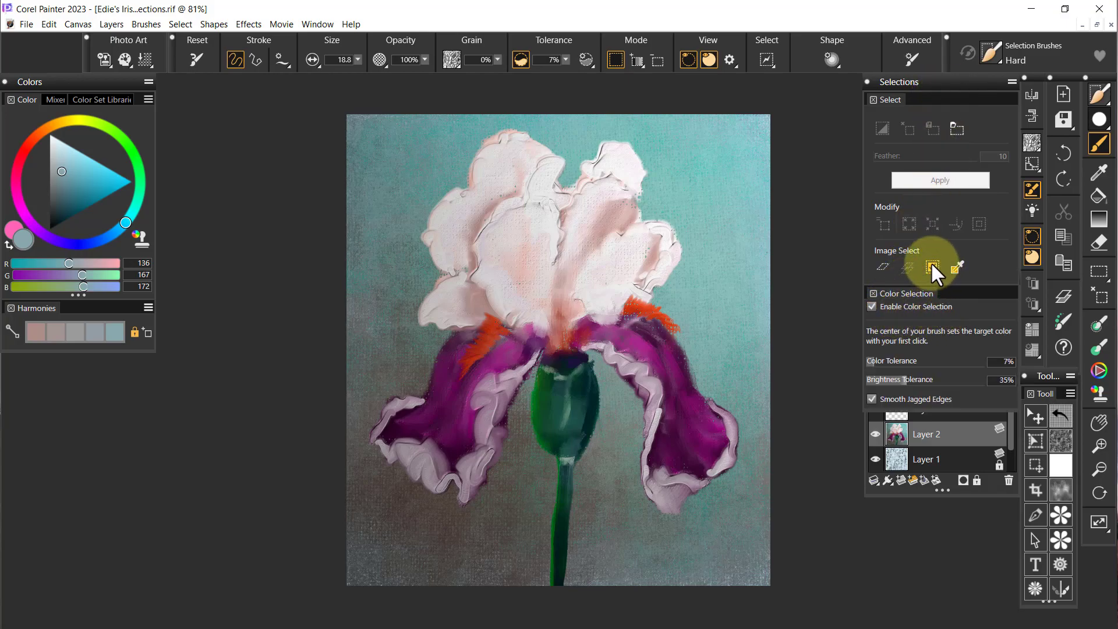
left_click(929, 82)
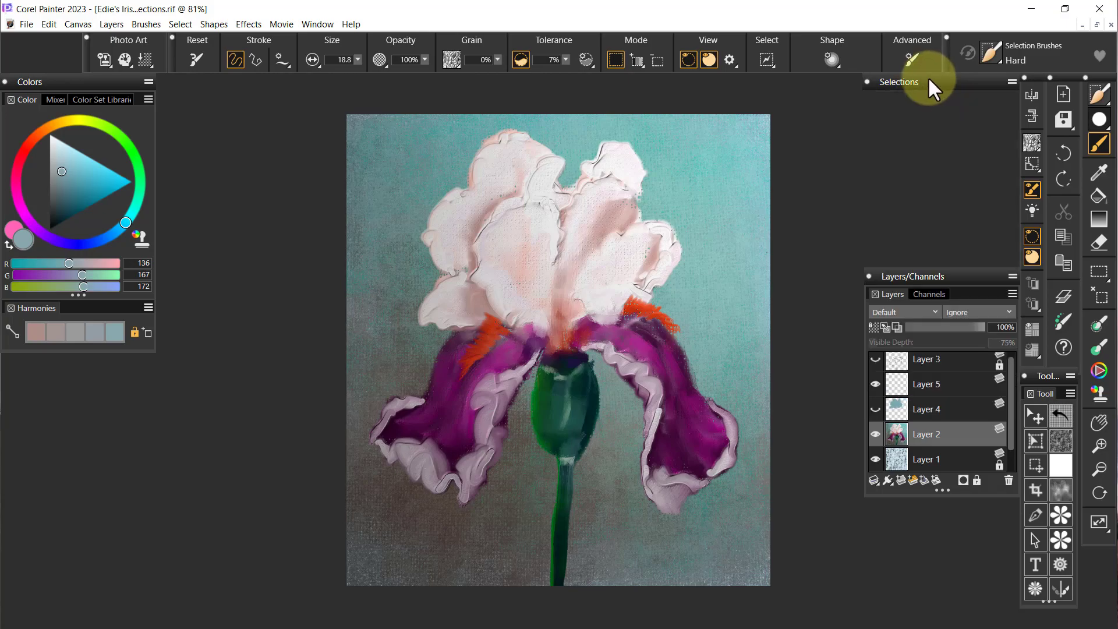
left_click(928, 385)
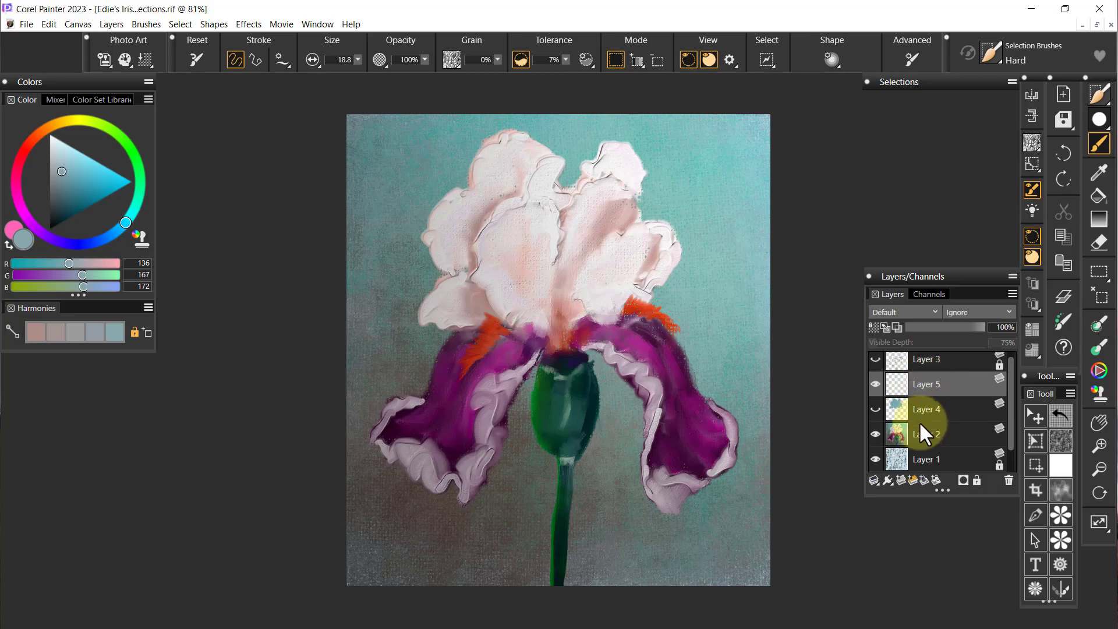
left_click(932, 438)
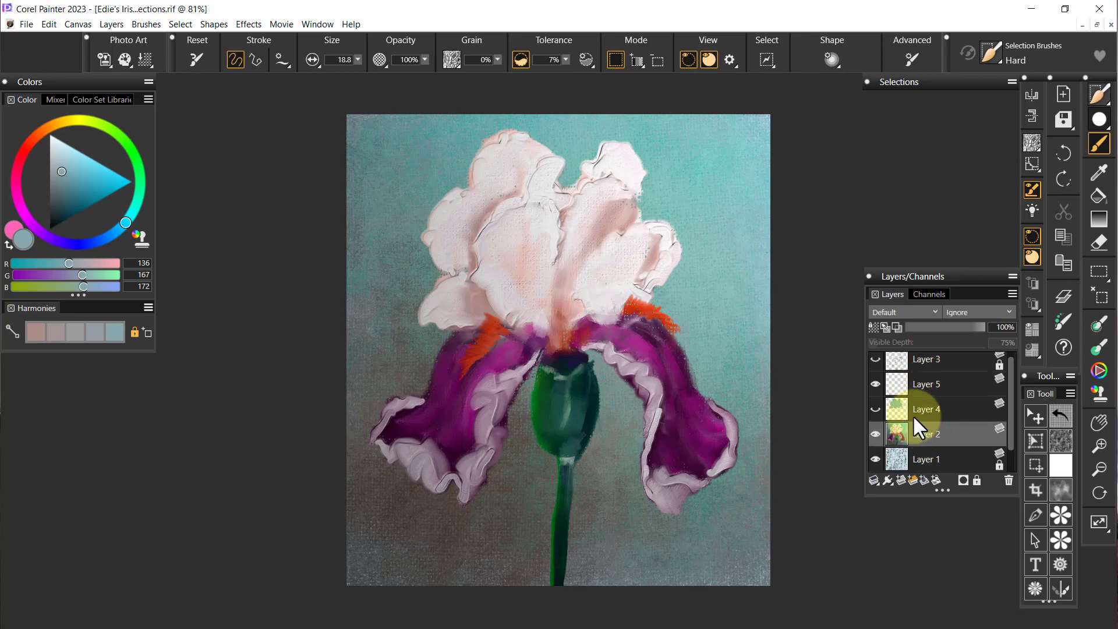
left_click(931, 83)
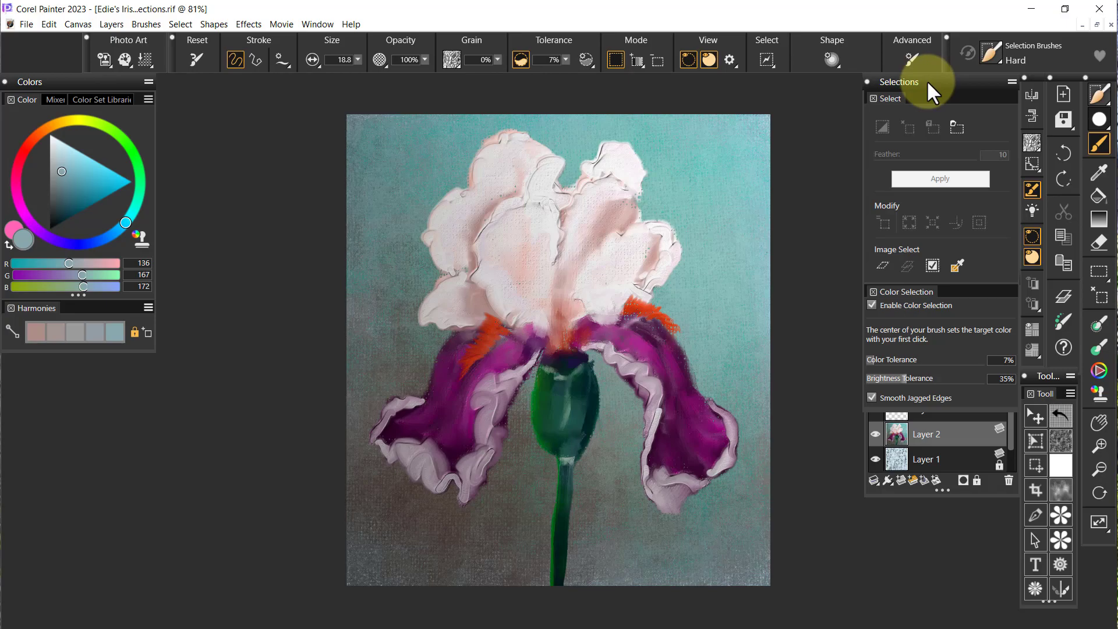
Step: After a trial stroke on the upper-right petal, set the Brightness Tolerance to 15% and the Color Tolerance to 4%
mouse_move(876, 361)
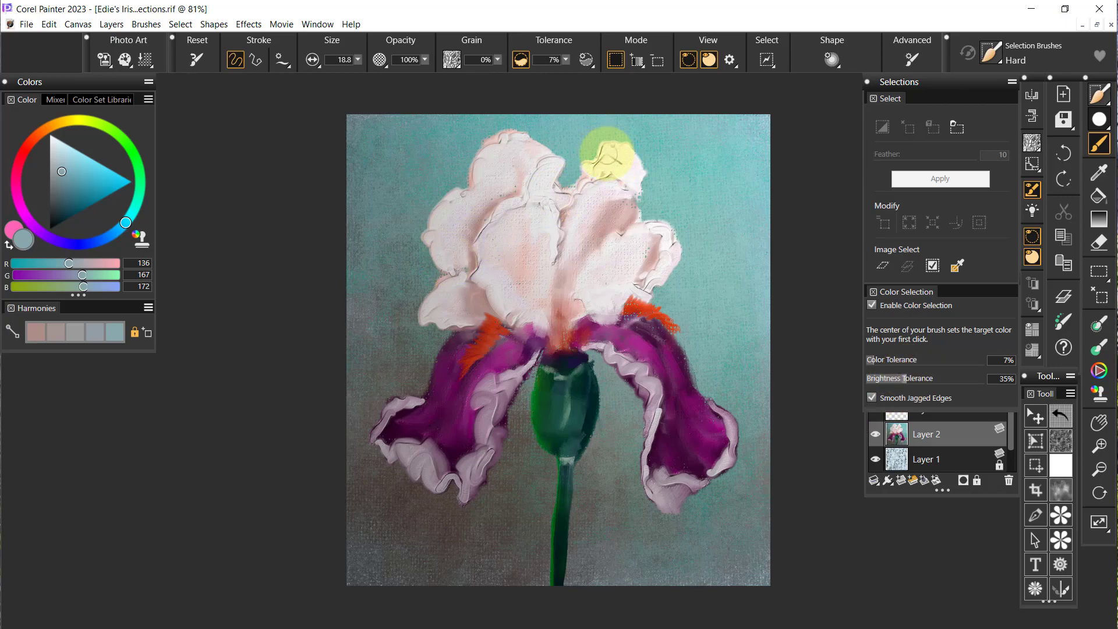
mouse_move(610, 149)
left_mouse_down()
mouse_move(590, 177)
mouse_move(607, 149)
mouse_move(581, 180)
mouse_move(624, 156)
mouse_move(633, 184)
mouse_move(618, 240)
mouse_move(606, 209)
left_mouse_up()
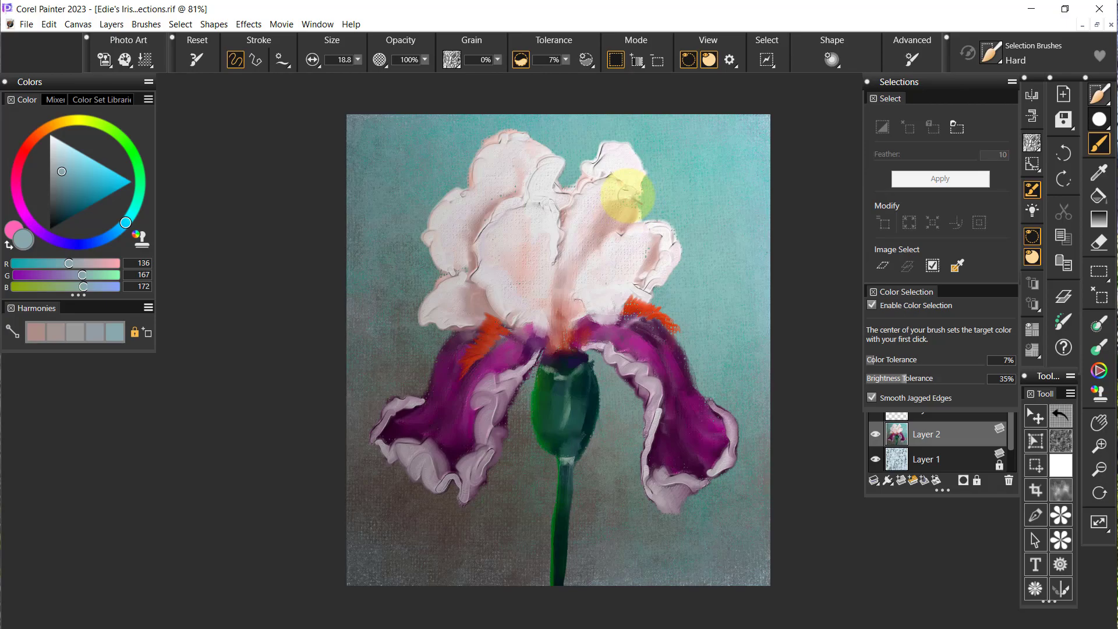
left_click_drag(907, 379, 886, 379)
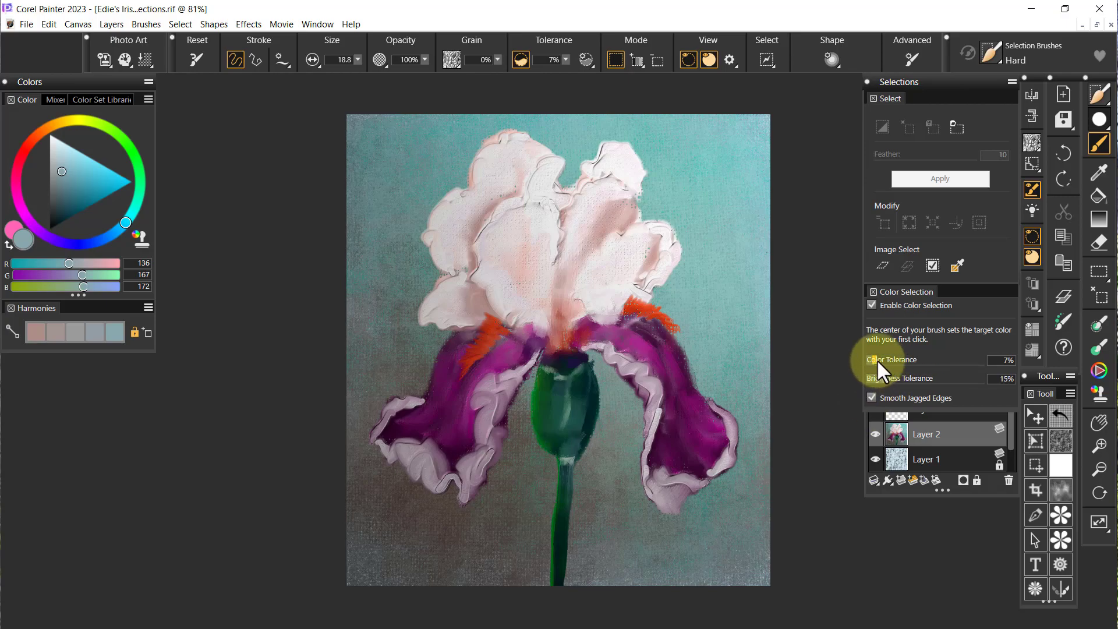
left_click_drag(875, 360, 871, 357)
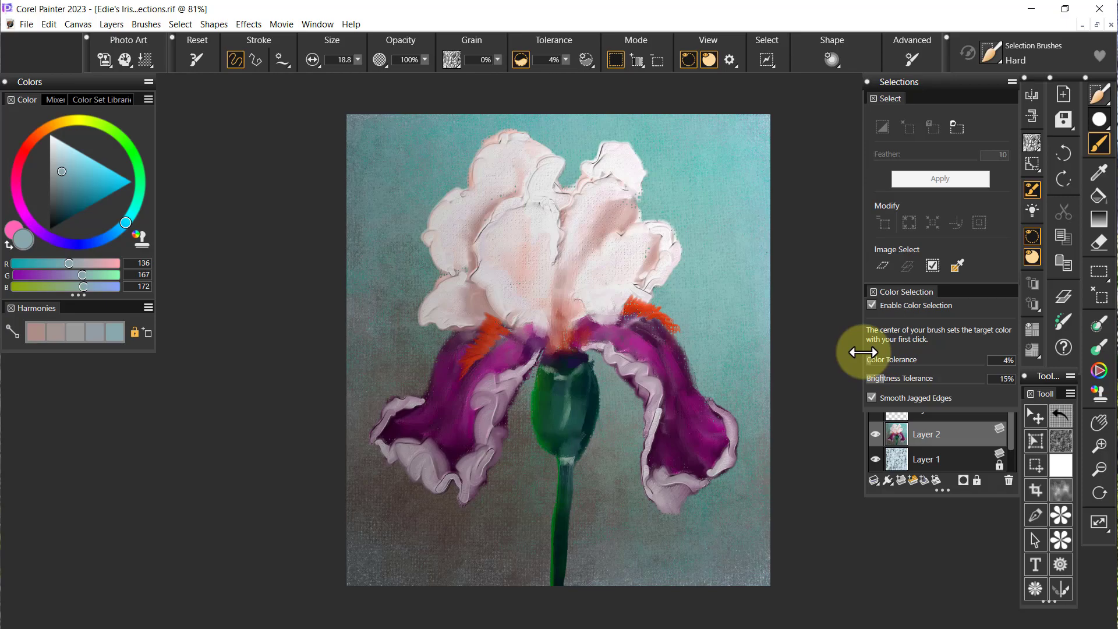
Step: Try a selection stroke over the upper-right petals with the lowered tolerances, and undo it
mouse_move(619, 162)
left_mouse_down()
mouse_move(613, 153)
mouse_move(601, 164)
mouse_move(640, 166)
mouse_move(611, 137)
mouse_move(631, 185)
mouse_move(594, 163)
mouse_move(606, 197)
mouse_move(633, 201)
mouse_move(627, 235)
mouse_move(597, 230)
mouse_move(579, 253)
mouse_move(591, 208)
mouse_move(568, 233)
mouse_move(565, 273)
mouse_move(641, 227)
mouse_move(631, 250)
mouse_move(658, 228)
mouse_move(646, 294)
mouse_move(652, 259)
left_mouse_up()
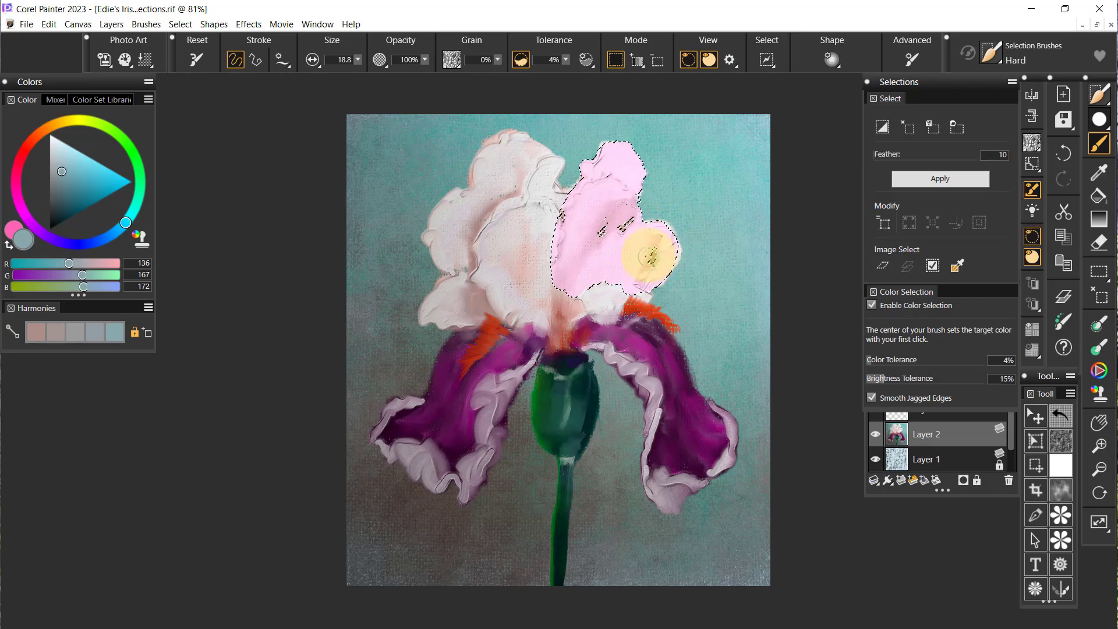
key("ctrl+z")
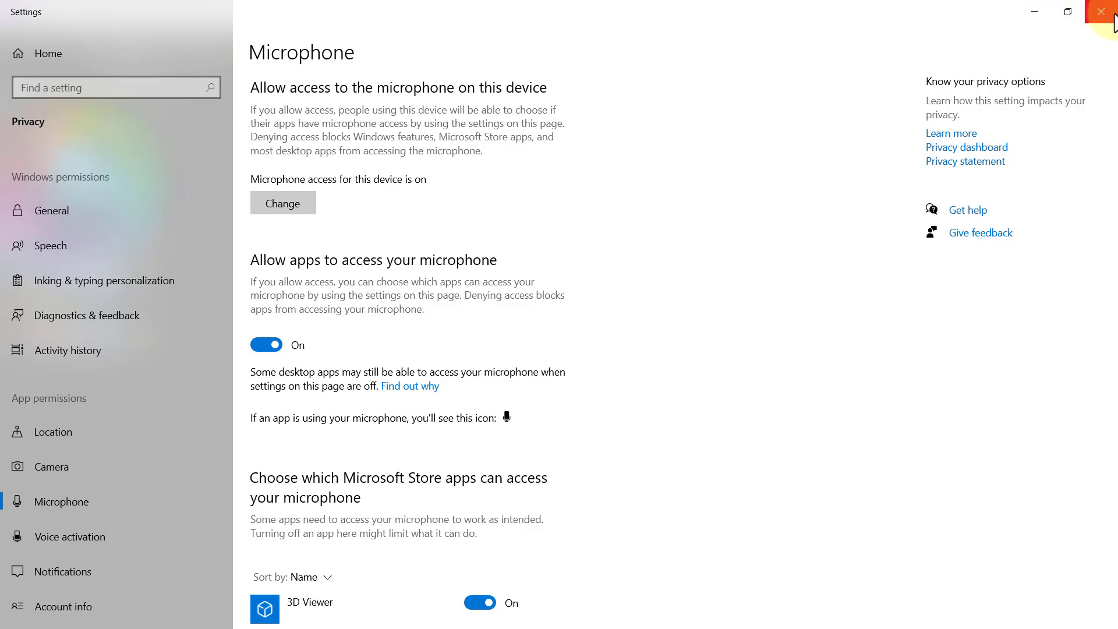
Step: Close the microphone privacy settings window and lower the selection brush's Brightness Tolerance to 10%
left_click(1099, 12)
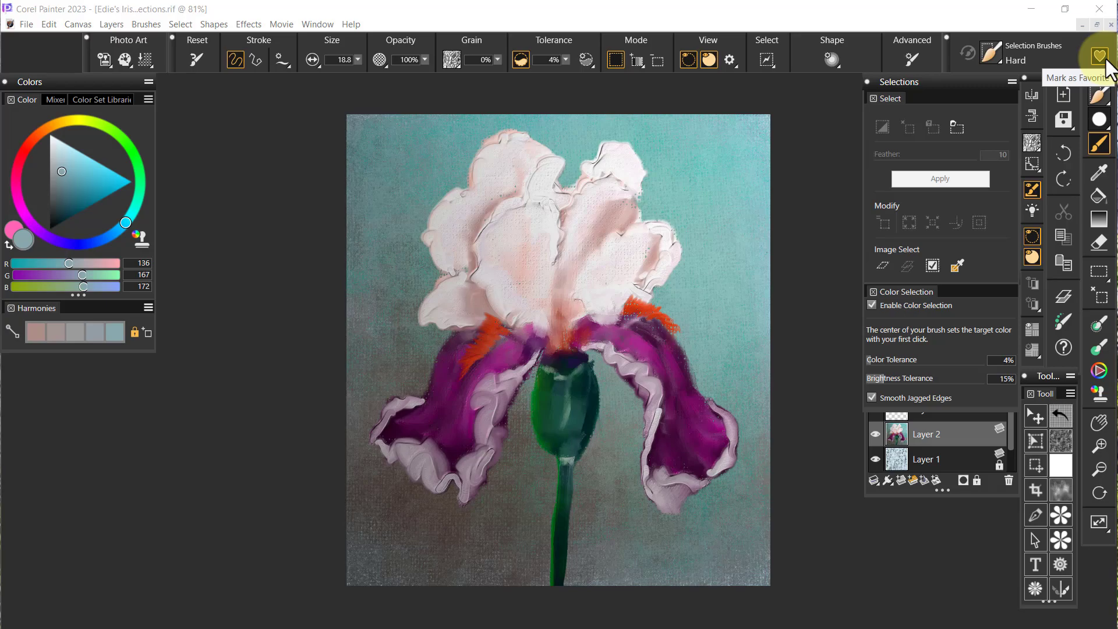
mouse_move(885, 378)
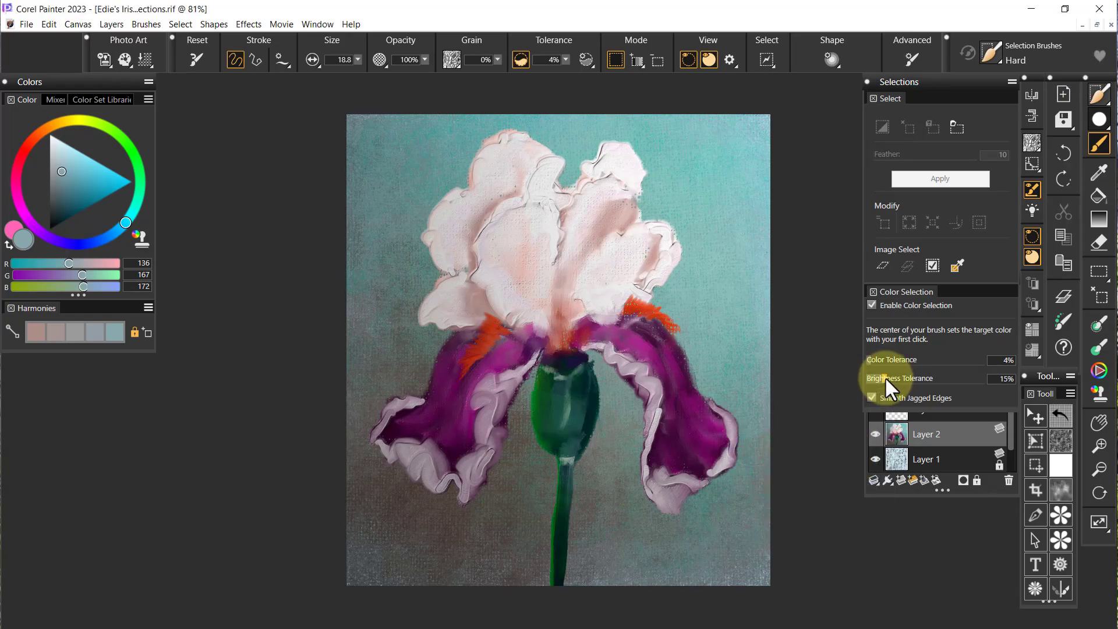
left_click_drag(885, 377, 882, 379)
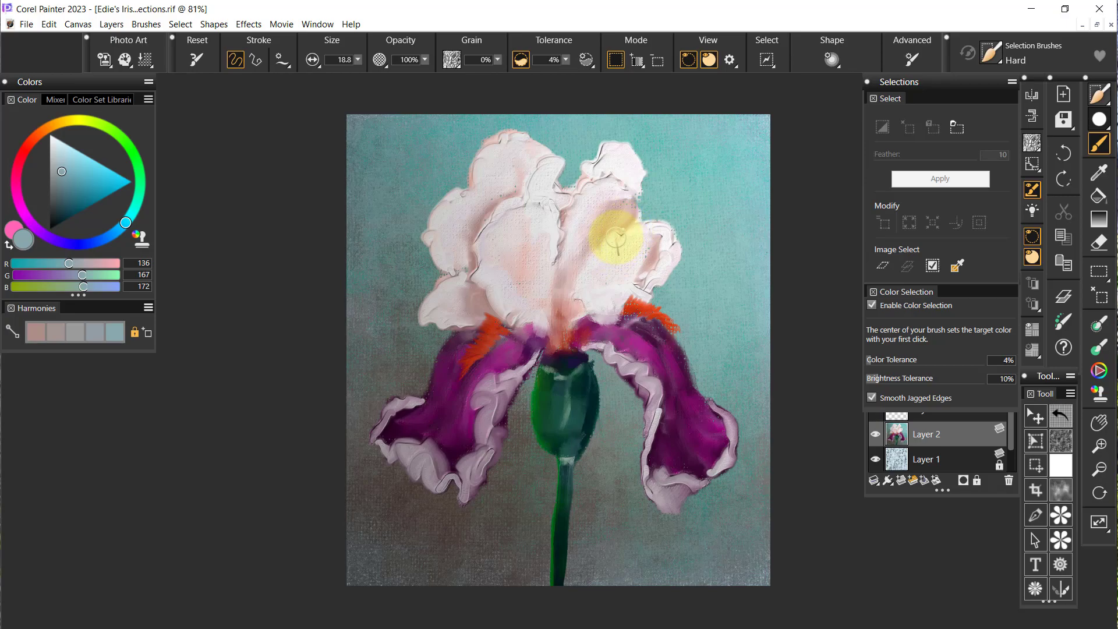
Step: After undoing a trial stroke, set the Brightness Tolerance to 5% and brush a selection across the white upper petals
mouse_move(620, 162)
left_mouse_down()
mouse_move(606, 257)
mouse_move(629, 196)
mouse_move(601, 258)
mouse_move(628, 152)
mouse_move(624, 182)
left_mouse_up()
key("ctrl+z")
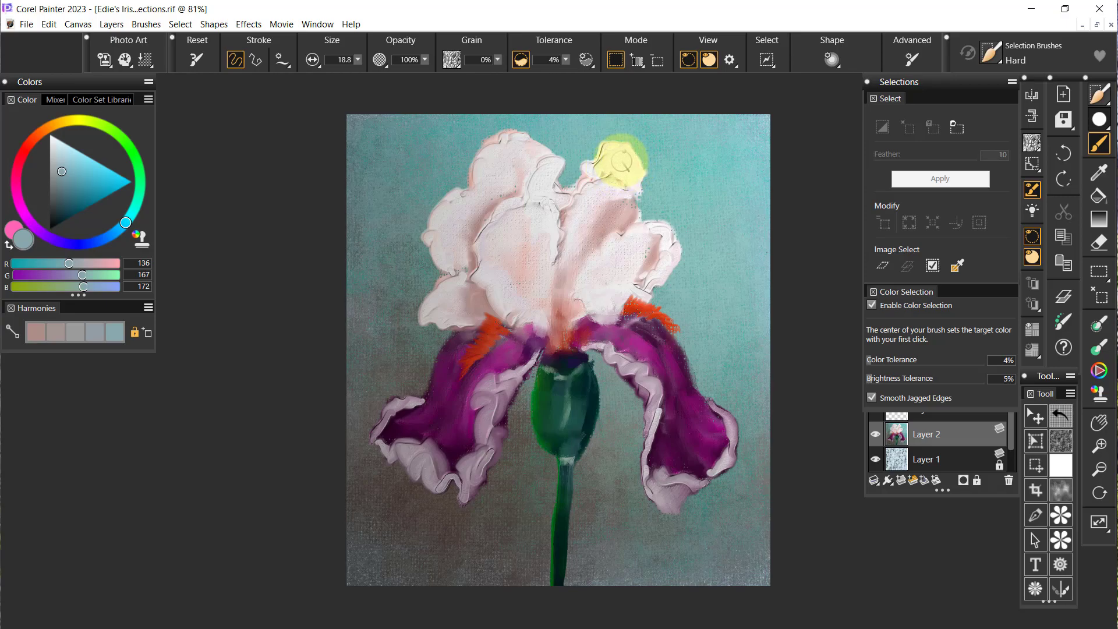
mouse_move(620, 161)
left_mouse_down()
mouse_move(588, 171)
mouse_move(623, 151)
mouse_move(641, 168)
mouse_move(633, 190)
mouse_move(624, 168)
mouse_move(631, 182)
mouse_move(612, 169)
mouse_move(624, 188)
mouse_move(600, 207)
mouse_move(607, 219)
mouse_move(630, 195)
mouse_move(629, 227)
mouse_move(622, 194)
mouse_move(581, 208)
mouse_move(593, 180)
mouse_move(560, 243)
mouse_move(588, 221)
mouse_move(579, 268)
mouse_move(594, 277)
mouse_move(629, 227)
mouse_move(642, 251)
mouse_move(669, 238)
mouse_move(653, 221)
mouse_move(659, 272)
mouse_move(668, 256)
mouse_move(654, 248)
mouse_move(643, 283)
mouse_move(588, 290)
mouse_move(571, 309)
mouse_move(554, 267)
mouse_move(554, 214)
mouse_move(569, 200)
mouse_move(544, 201)
mouse_move(557, 193)
mouse_move(553, 176)
mouse_move(520, 187)
mouse_move(499, 136)
mouse_move(511, 123)
mouse_move(486, 192)
mouse_move(499, 180)
mouse_move(449, 186)
mouse_move(448, 250)
mouse_move(474, 194)
mouse_move(492, 252)
mouse_move(536, 240)
mouse_move(551, 264)
mouse_move(543, 332)
mouse_move(475, 254)
mouse_move(512, 320)
mouse_move(443, 269)
mouse_move(437, 312)
mouse_move(464, 305)
mouse_move(514, 325)
mouse_move(555, 223)
mouse_move(579, 269)
mouse_move(609, 287)
mouse_move(651, 255)
mouse_move(624, 198)
mouse_move(592, 180)
mouse_move(506, 139)
mouse_move(469, 174)
left_mouse_up()
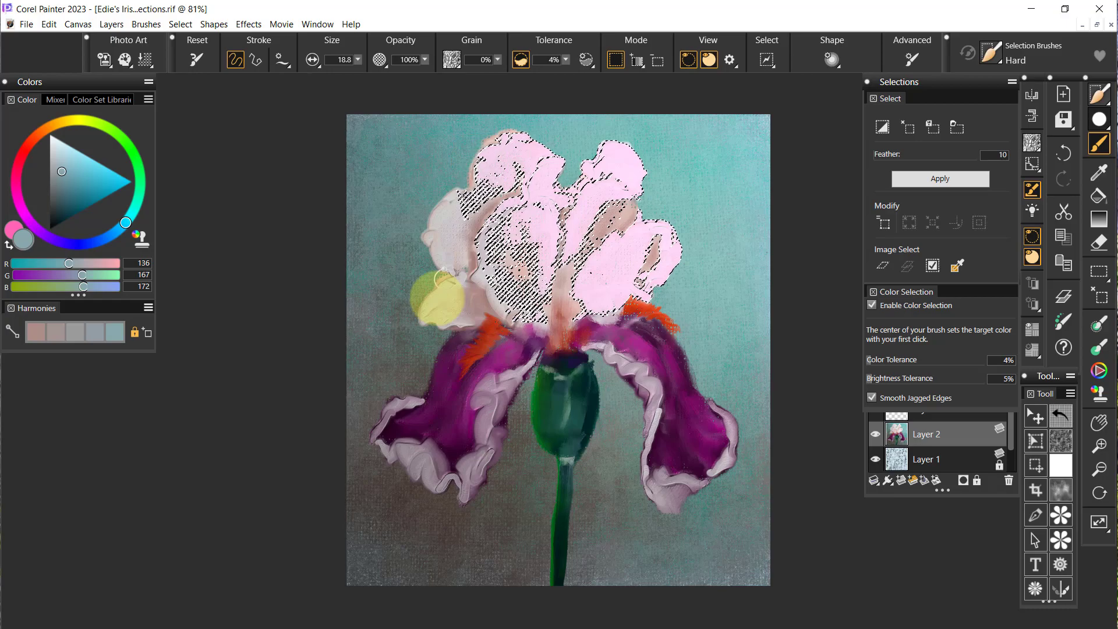
Step: Make Layer 5 the active layer and choose a muted golden yellow (RGB 222, 191, 112) as the current color
left_click(1011, 439)
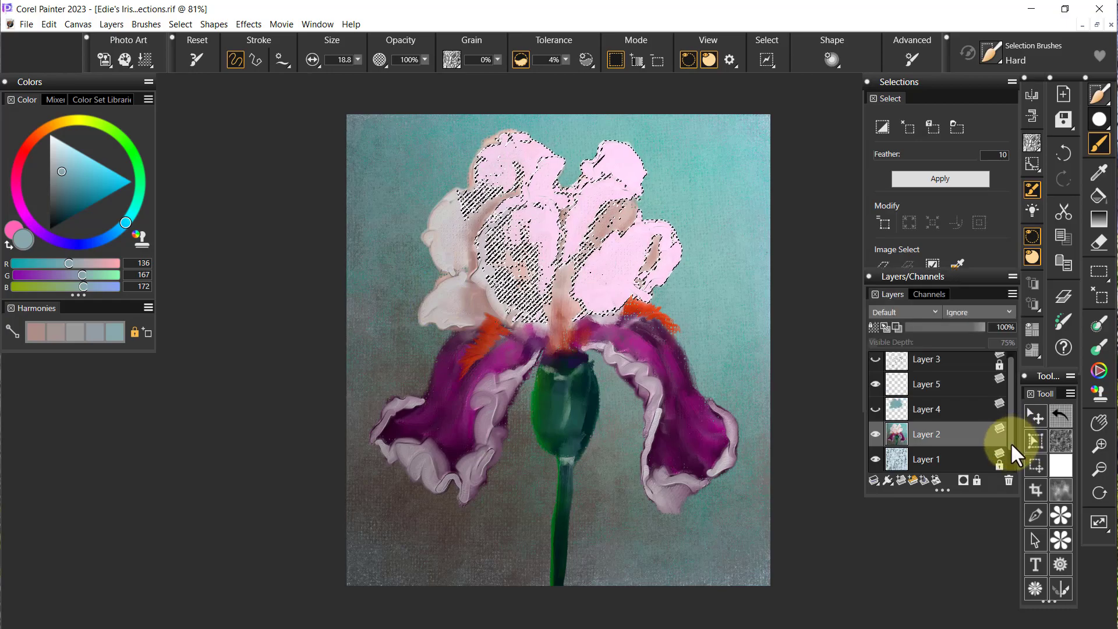
left_click(944, 386)
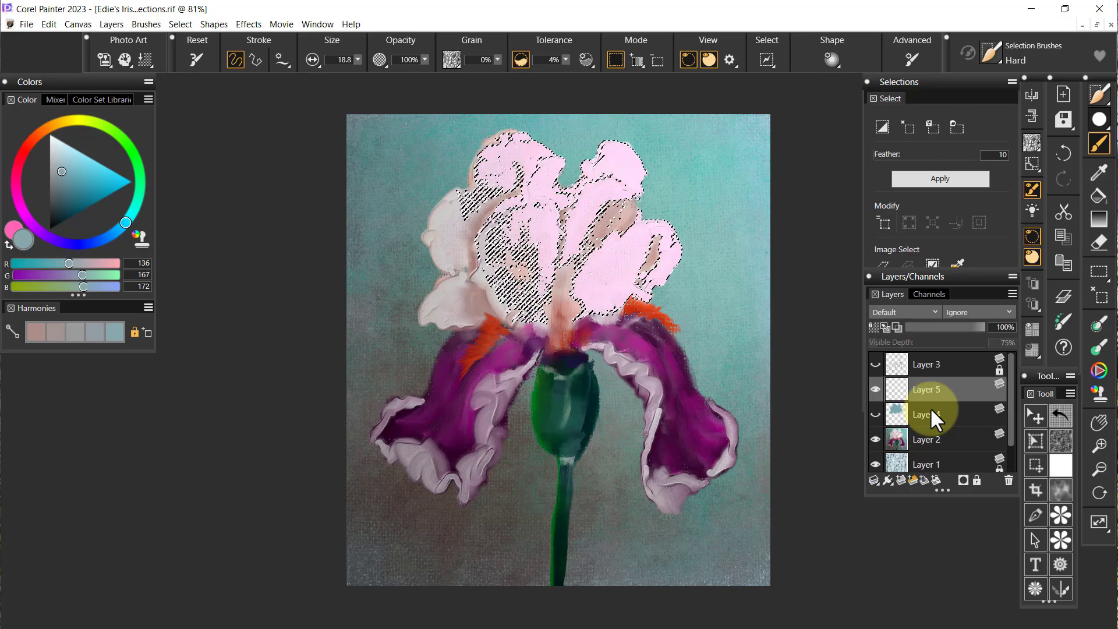
left_click(68, 119)
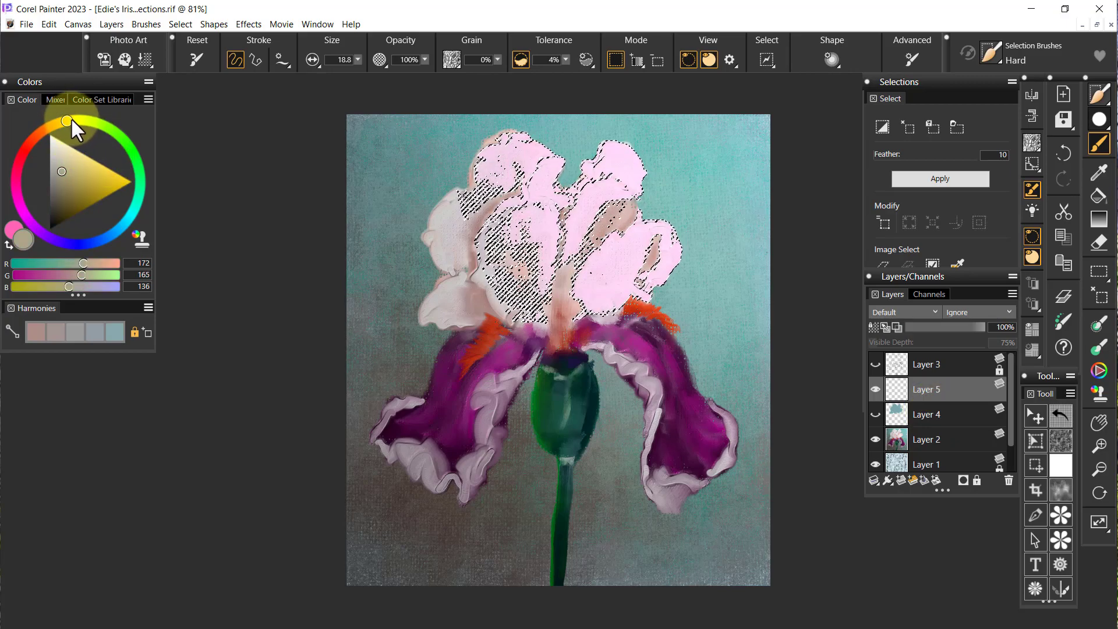
left_click(78, 162)
left_click(76, 161)
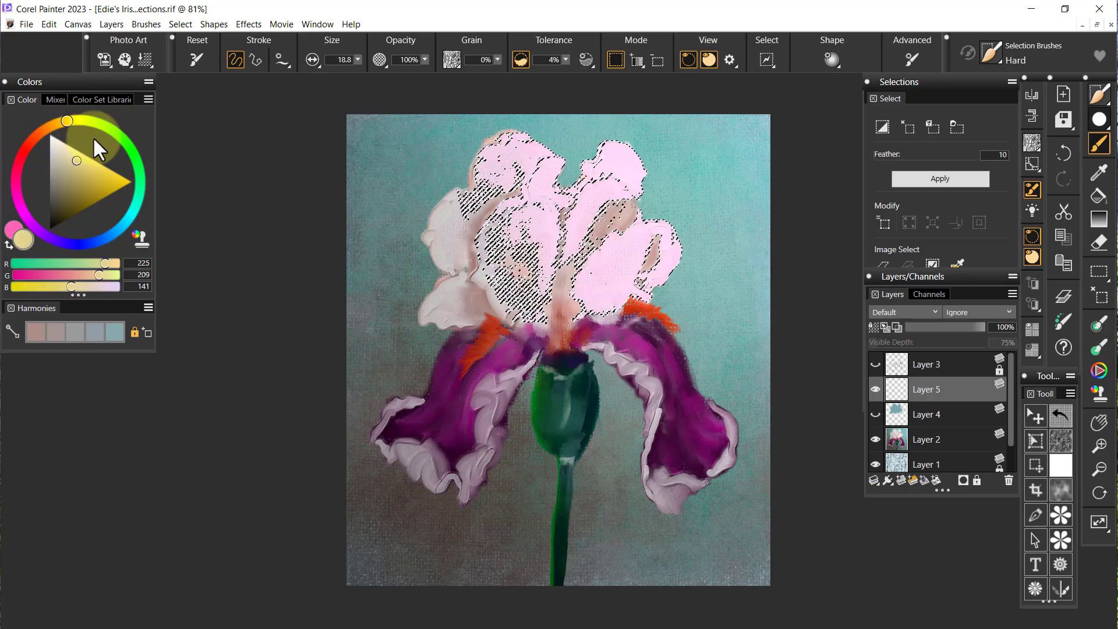
left_click_drag(68, 117, 60, 120)
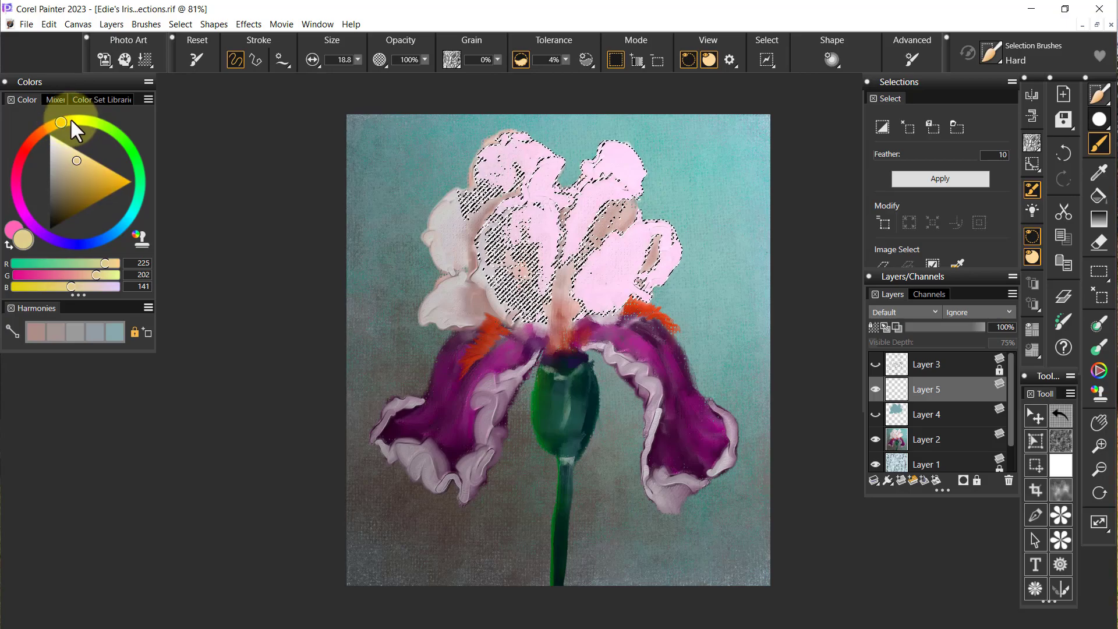
mouse_move(77, 158)
left_mouse_down()
mouse_move(86, 166)
mouse_move(80, 156)
left_mouse_up()
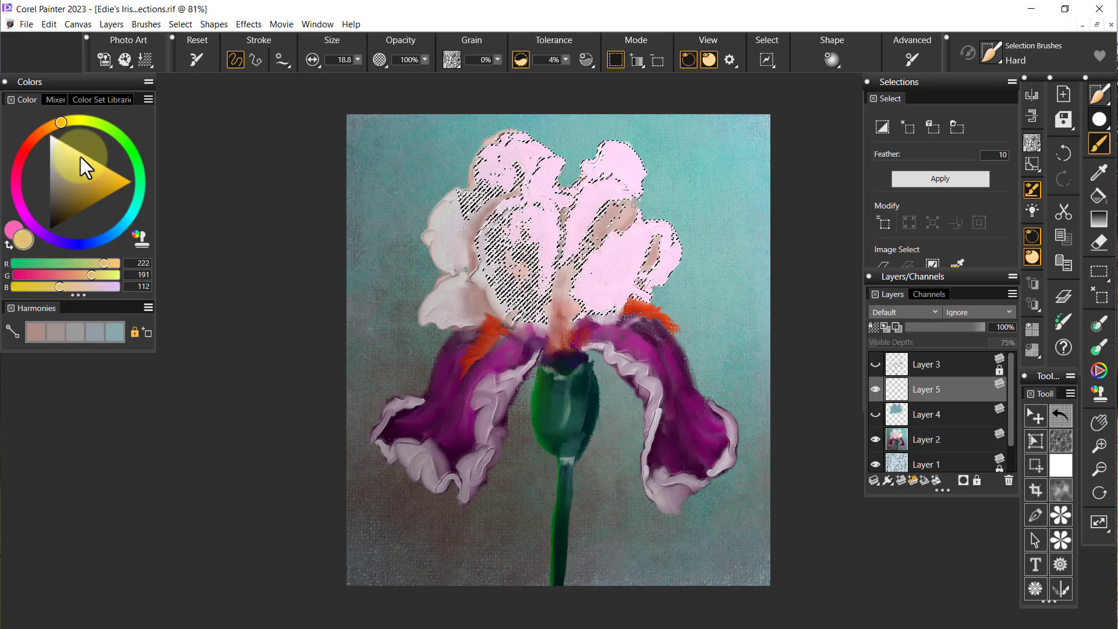
key("grave")
left_click(737, 221)
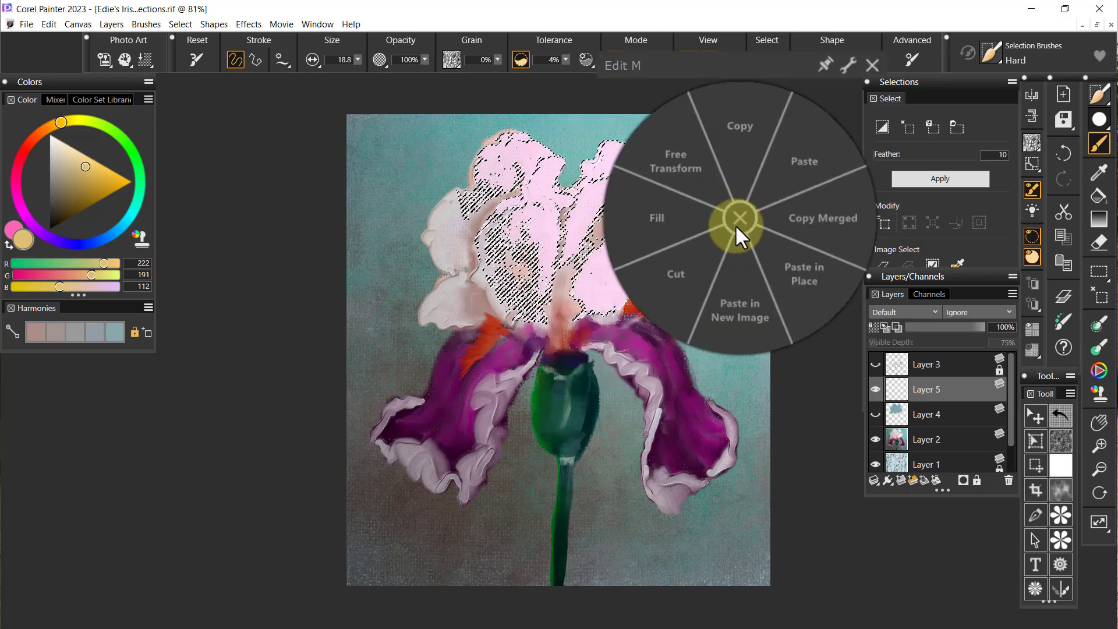
left_click(668, 222)
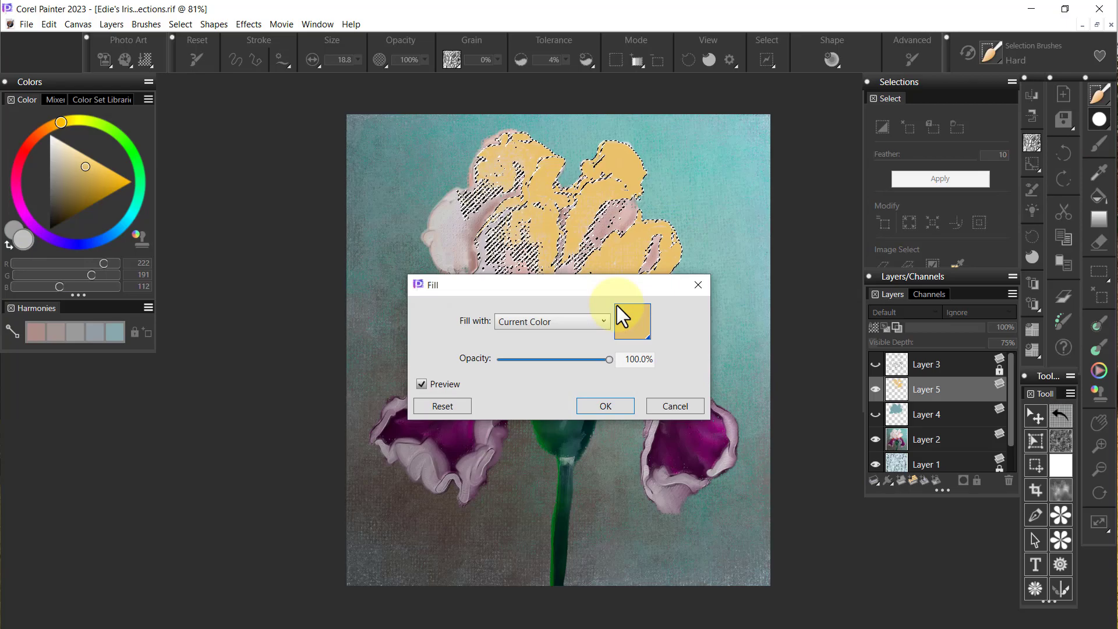
left_click(670, 404)
Step: Lighten the yellow to RGB 225, 203, 145 and fill the selected petals on Layer 5 with the current color at 100% opacity
left_click(81, 162)
left_click(74, 159)
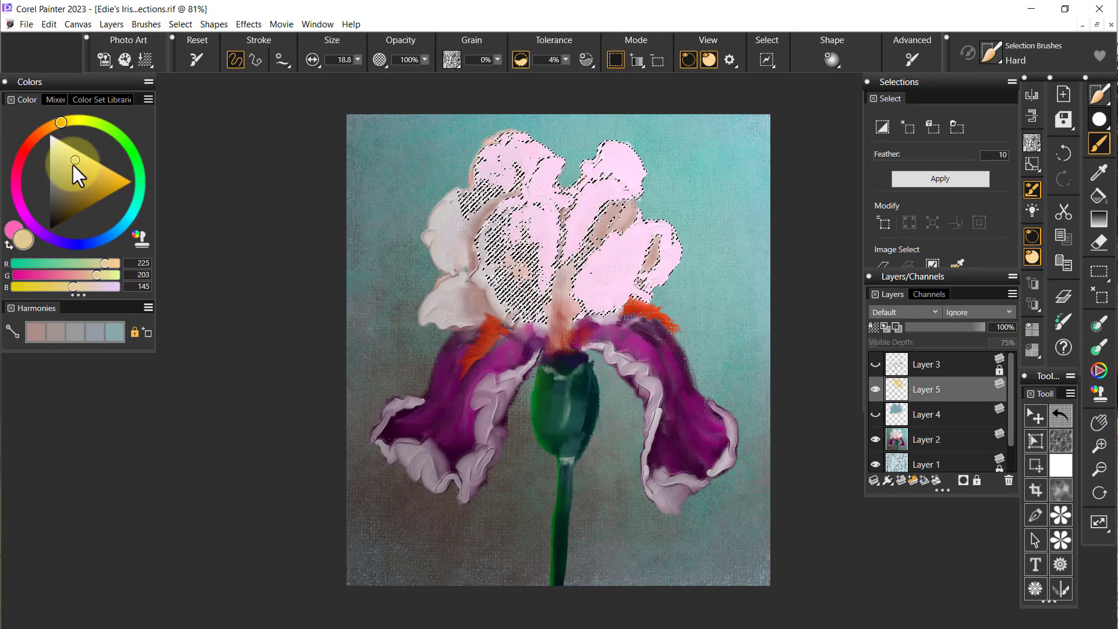
key("grave")
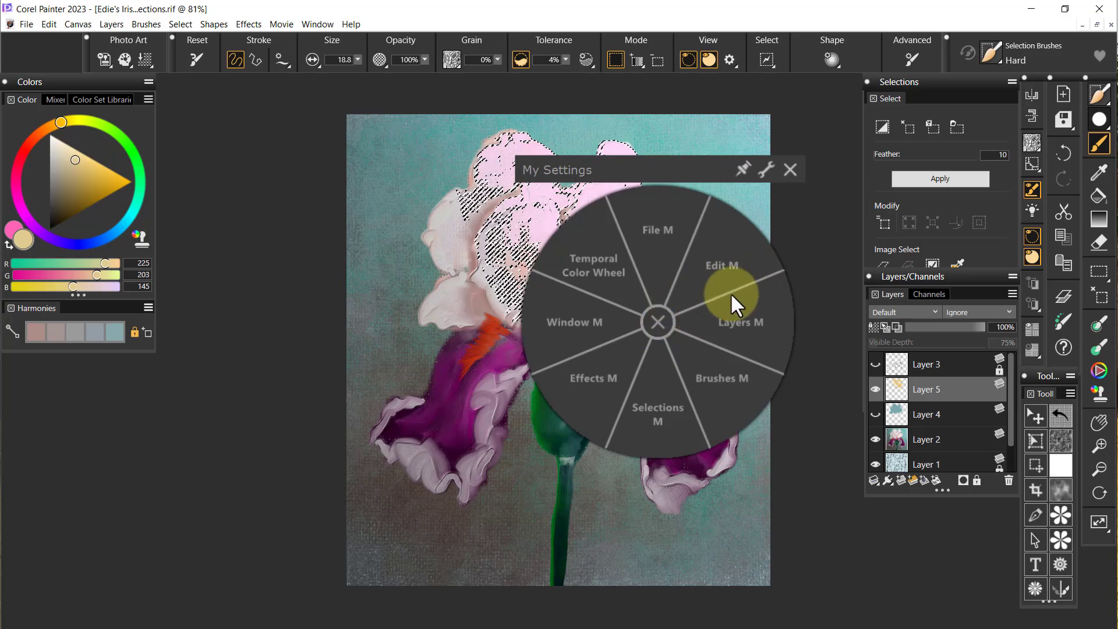
left_click(719, 267)
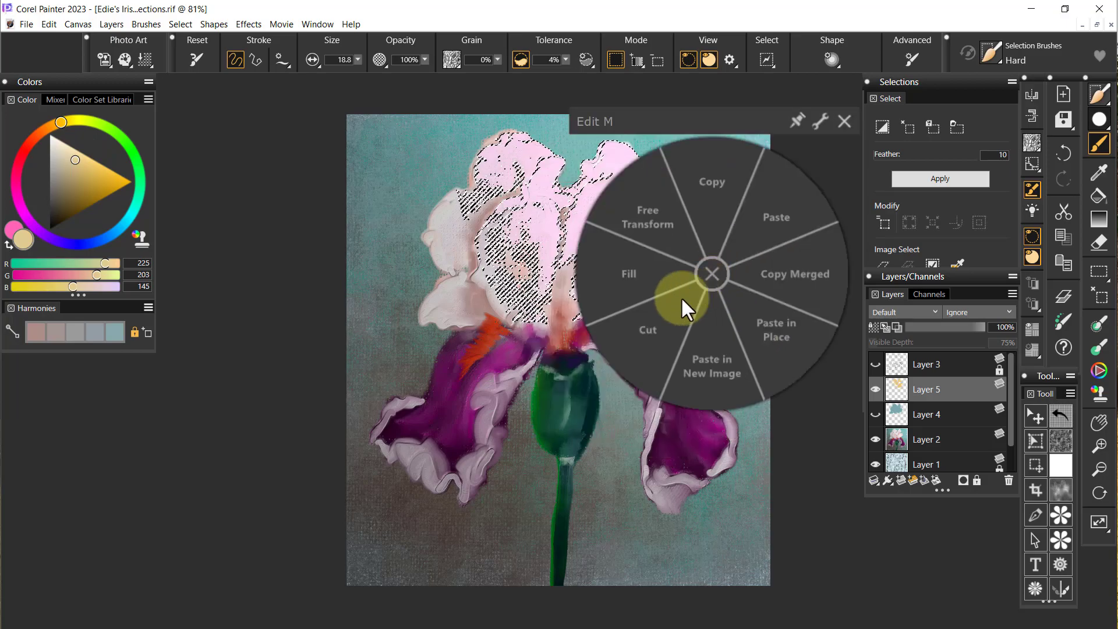
left_click(633, 273)
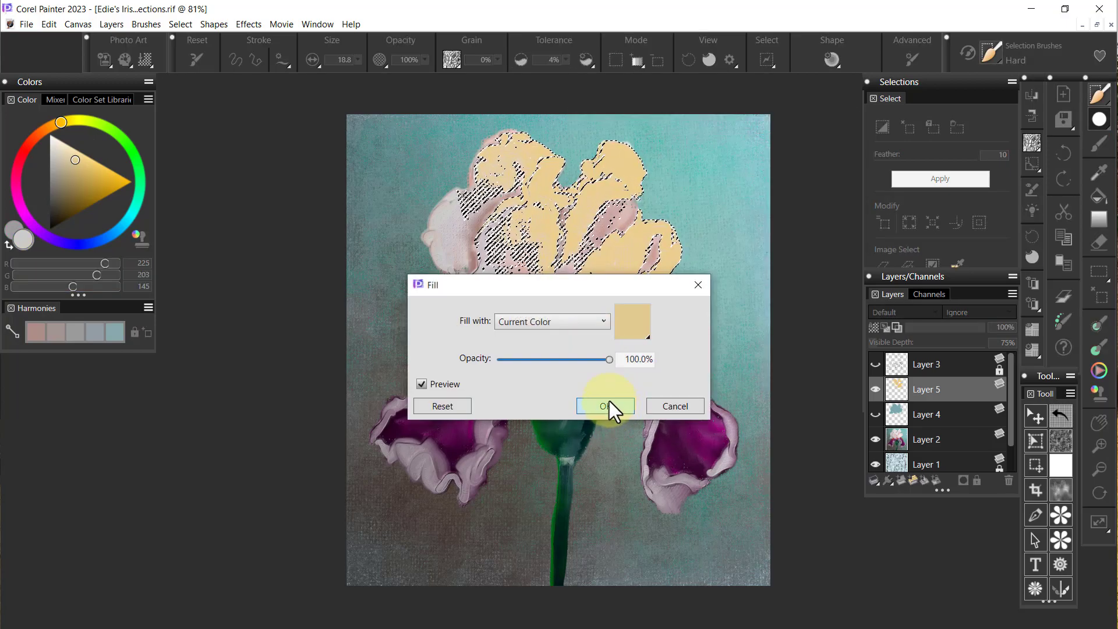
left_click(611, 407)
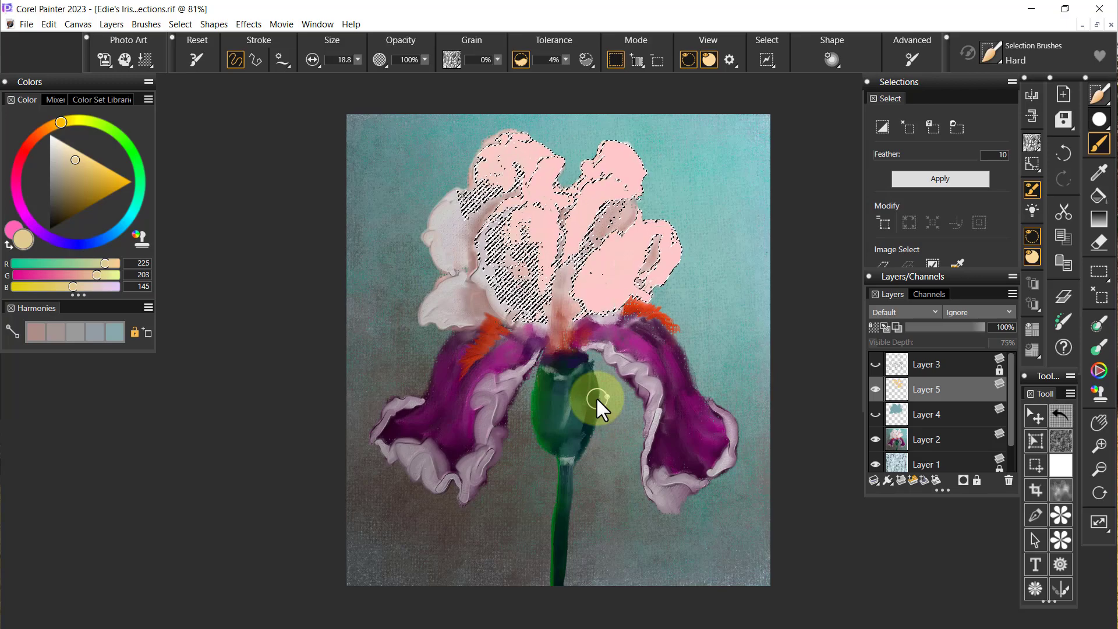
Step: Hide the selection's color overlay and its marquee on the filled petals
left_click(709, 54)
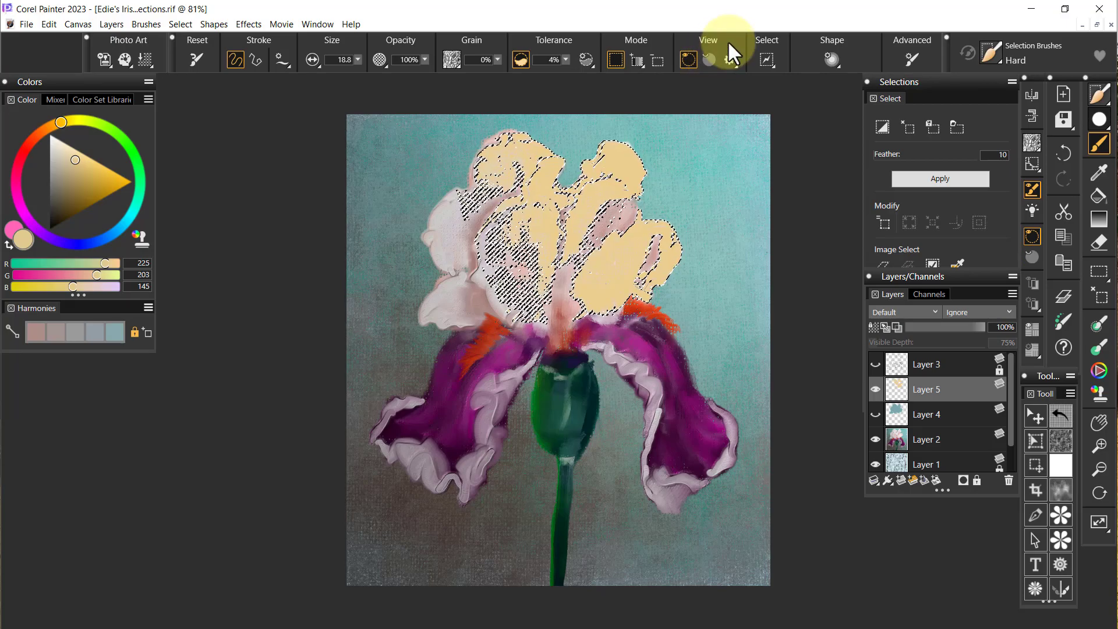
right_click(730, 288)
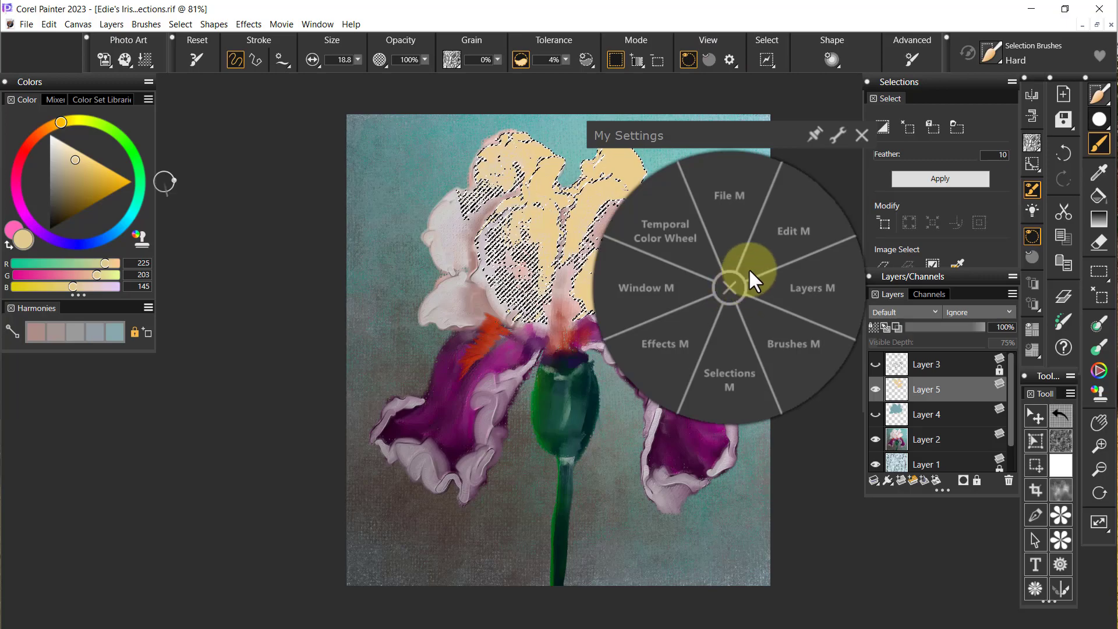
left_click(730, 373)
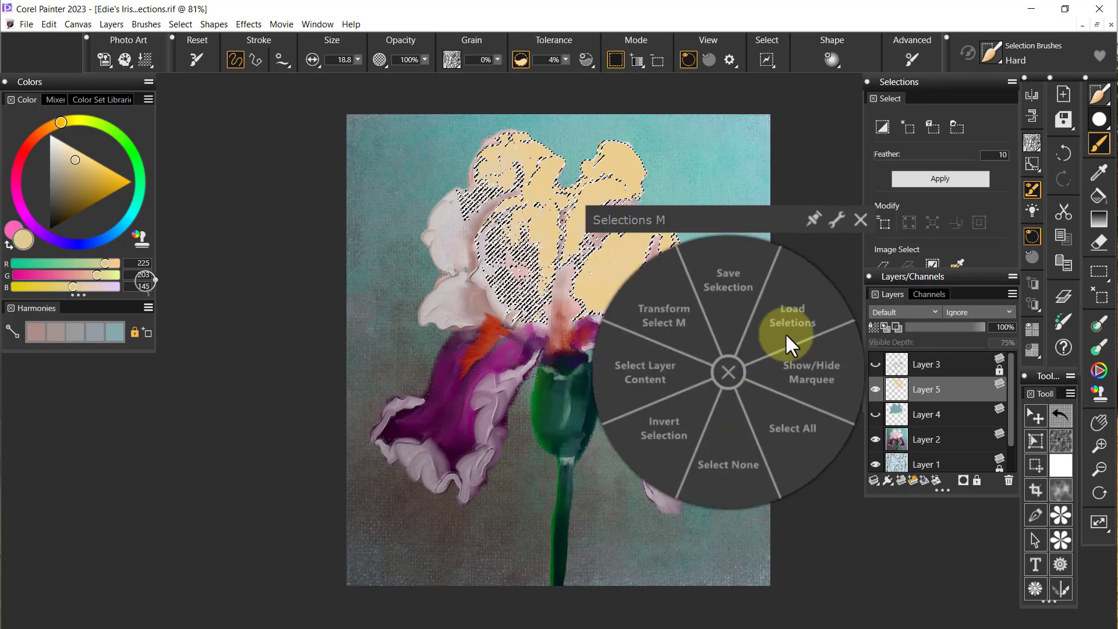
left_click(798, 427)
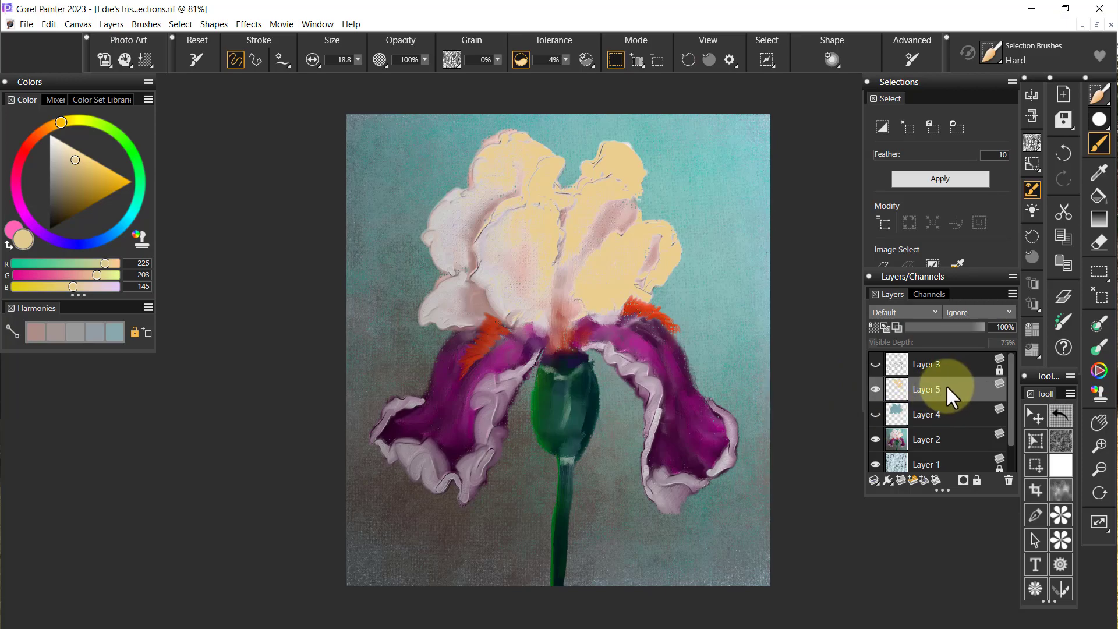
Step: Try reducing Layer 5's opacity to 44% and look through the available composite methods
left_click_drag(983, 328, 936, 315)
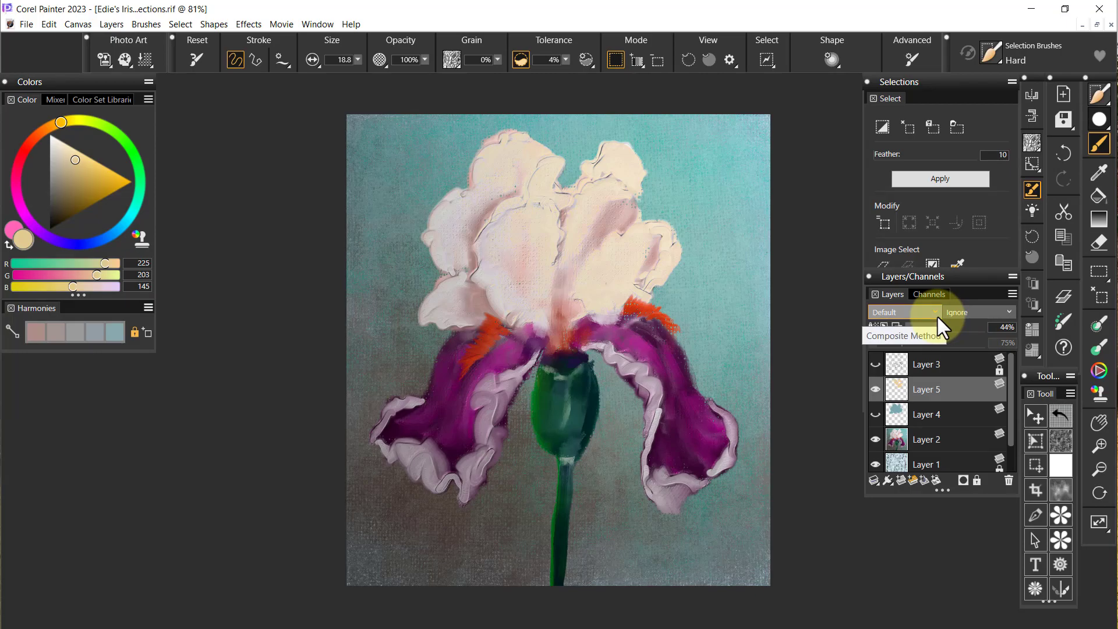
left_click(938, 313)
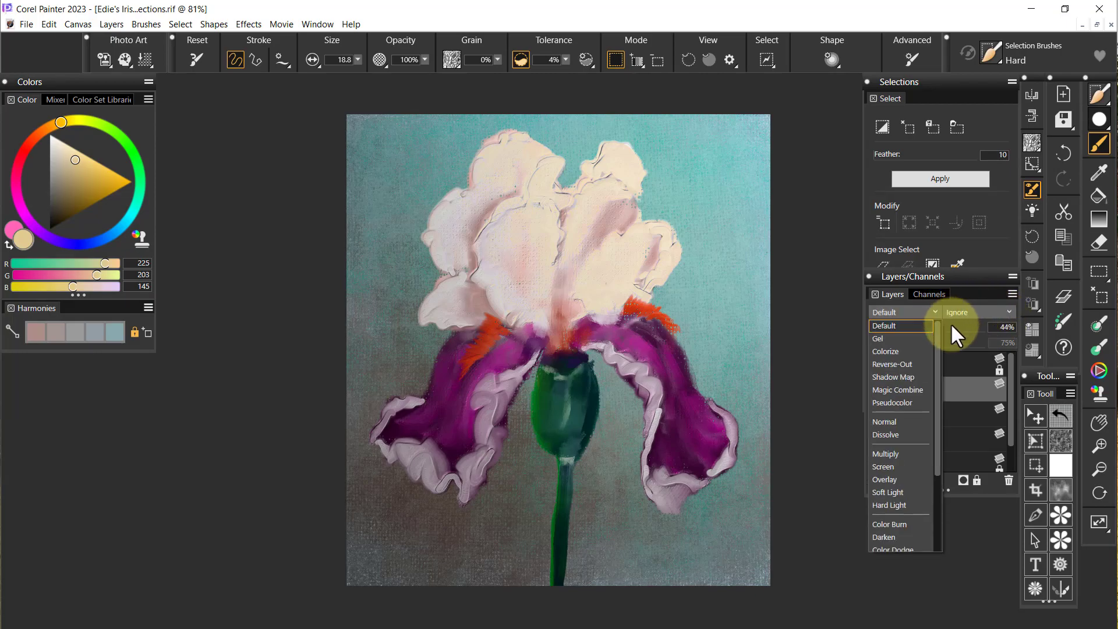
left_click(969, 500)
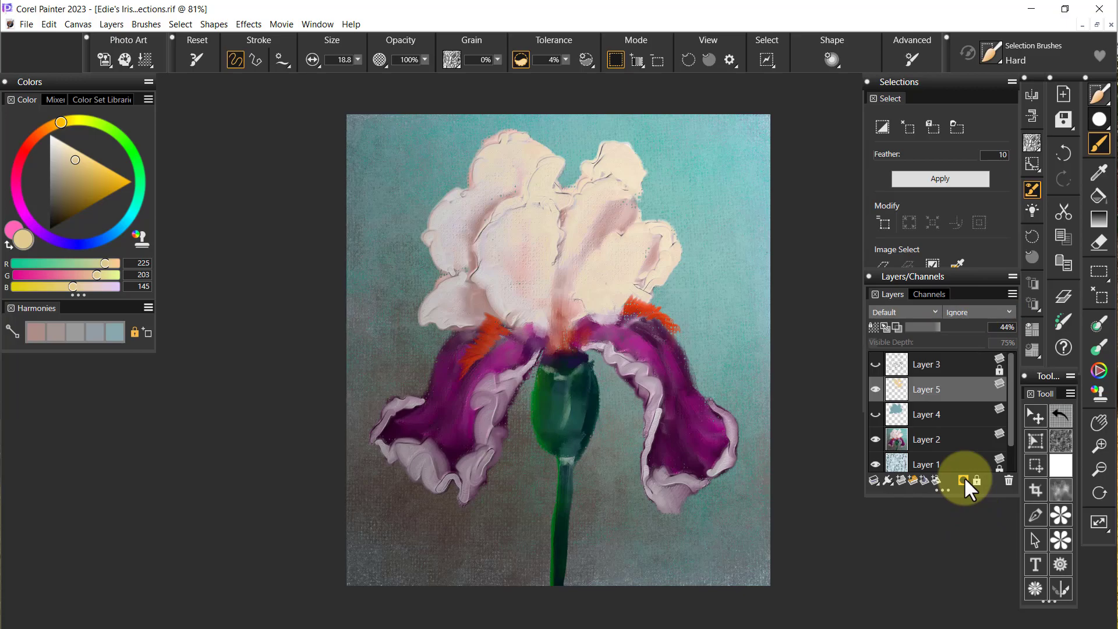
Step: Restore Layer 5's opacity to 100% and preview its composite methods from Gel through Color Burn, returning to Soft Light
left_click(935, 311)
left_click(917, 337)
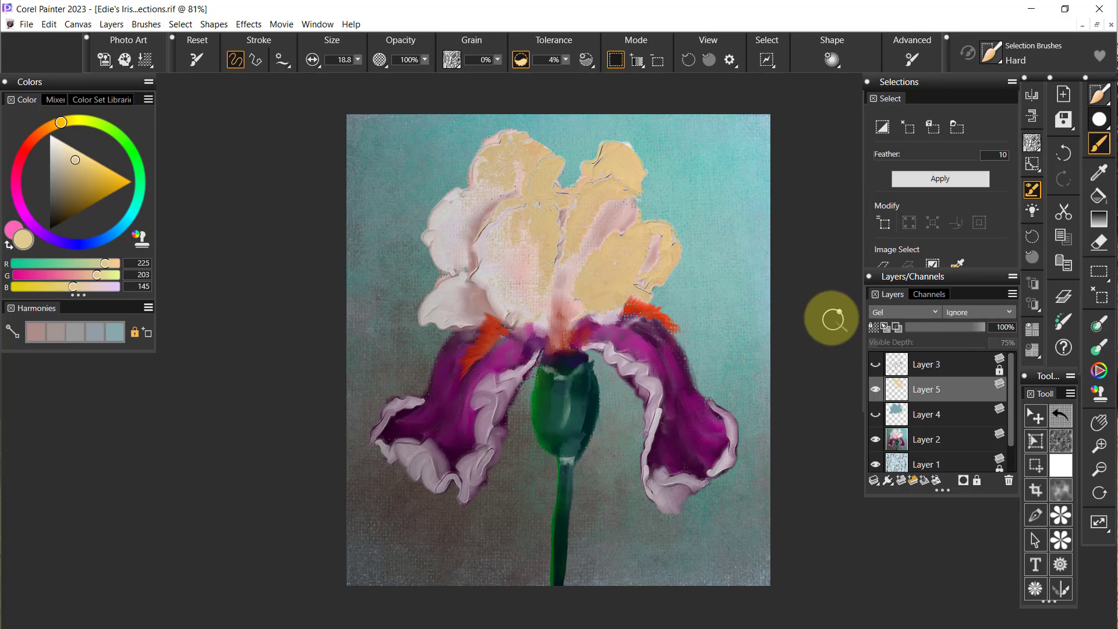
scroll(833, 319, "down", 1)
scroll(834, 313, "up", 2)
scroll(830, 312, "down", 1)
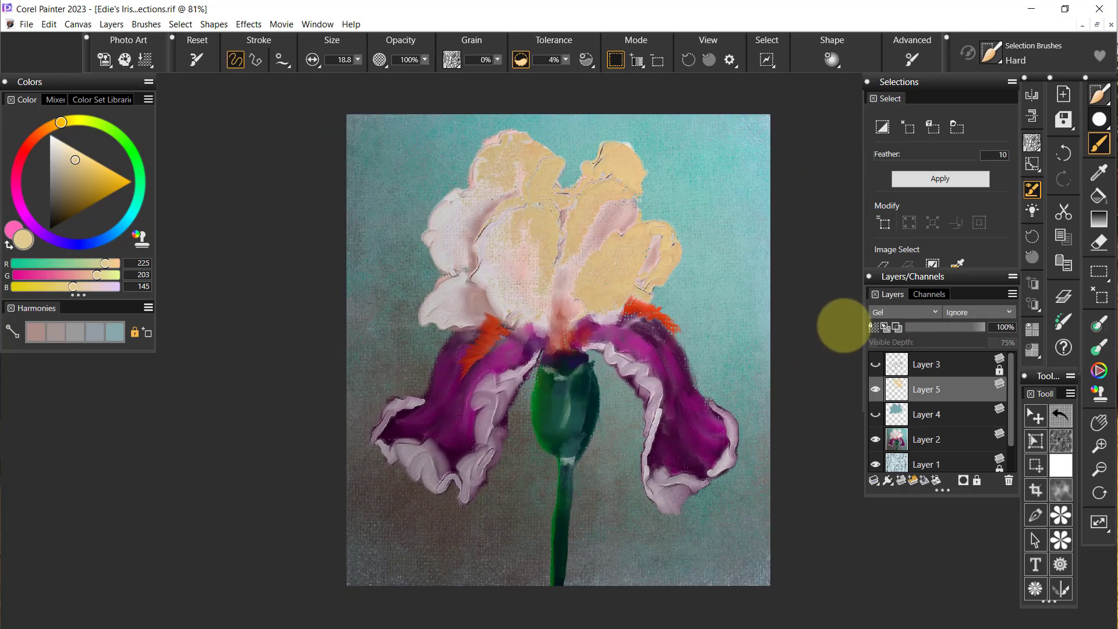
scroll(906, 310, "down", 1)
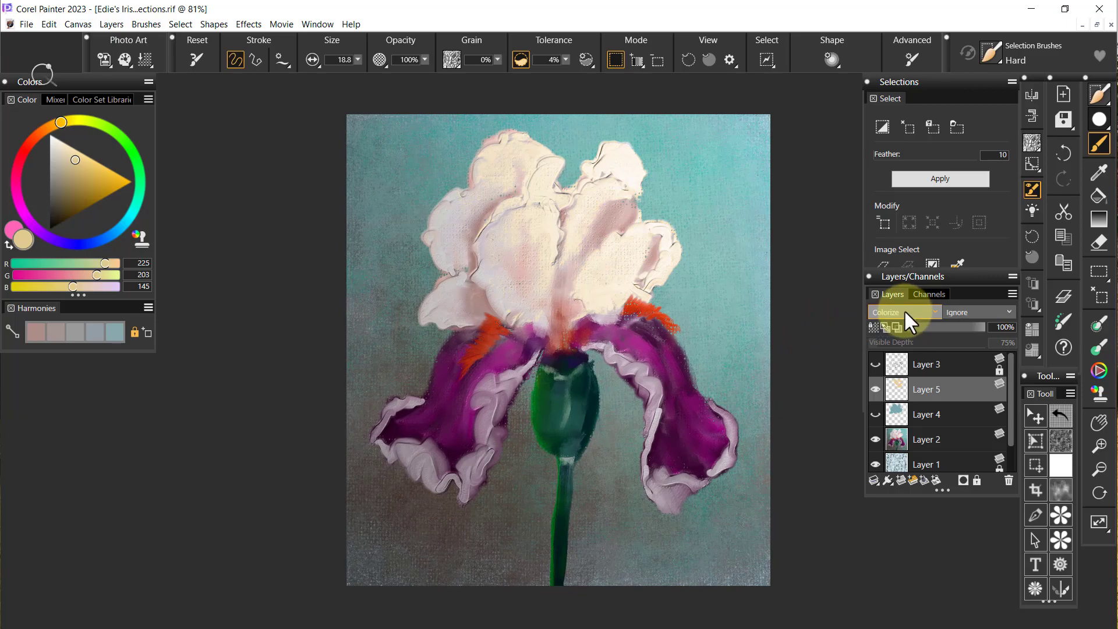
scroll(906, 322, "down", 1)
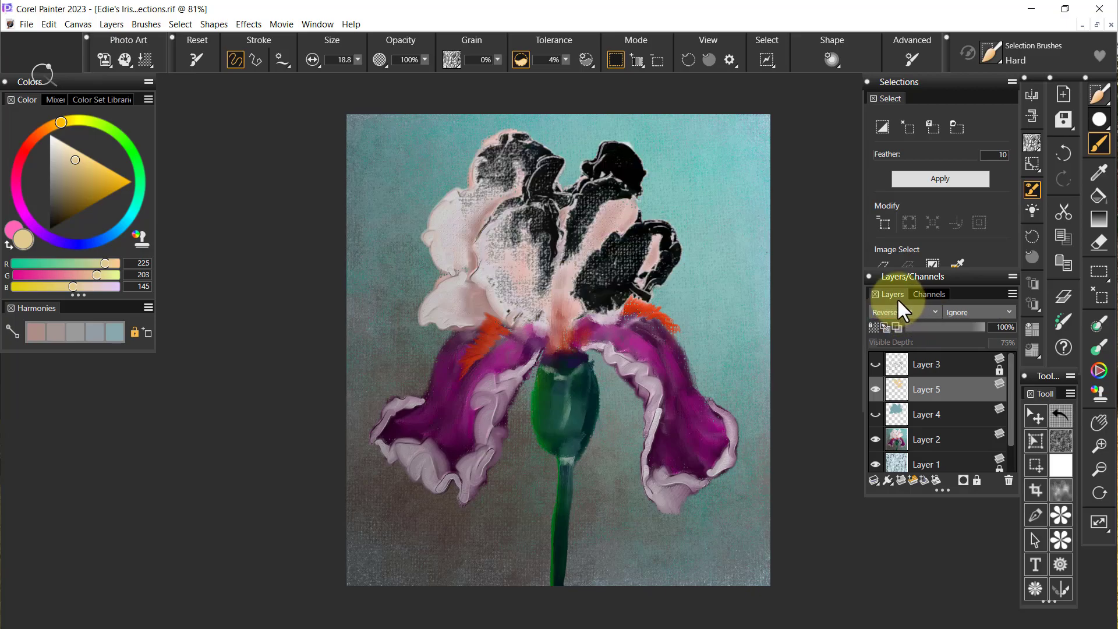
scroll(895, 312, "down", 1)
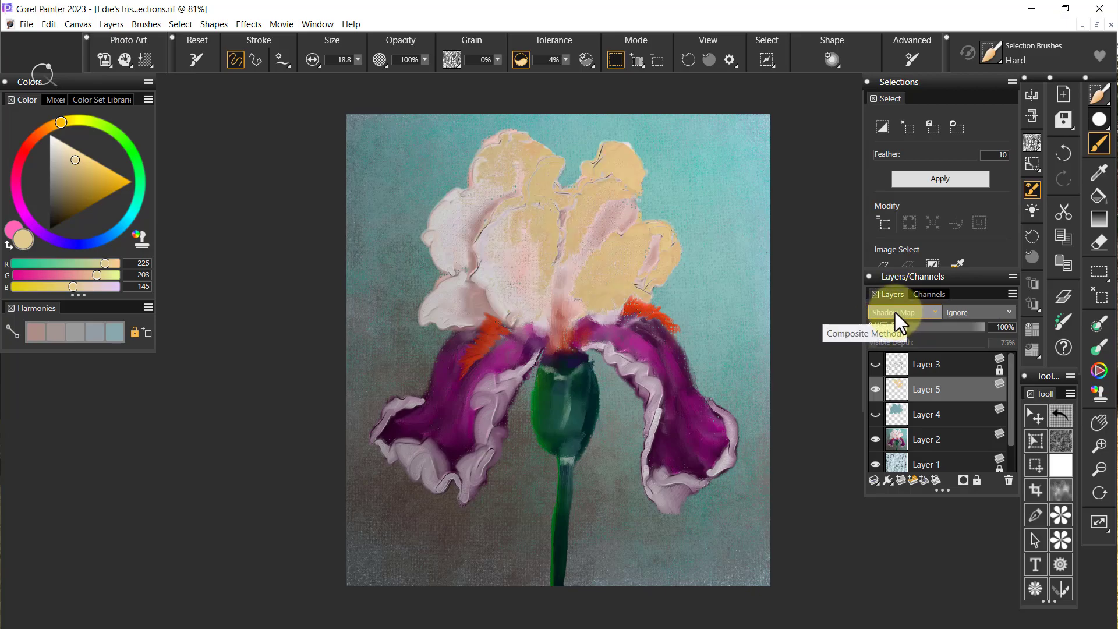
scroll(906, 307, "down", 1)
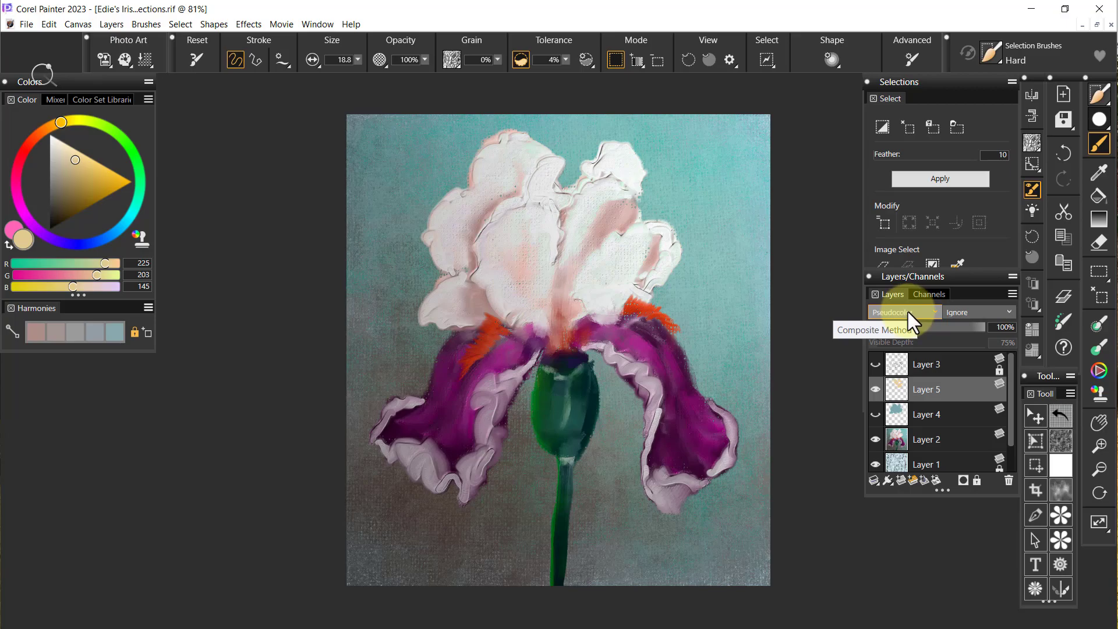
scroll(906, 310, "down", 1)
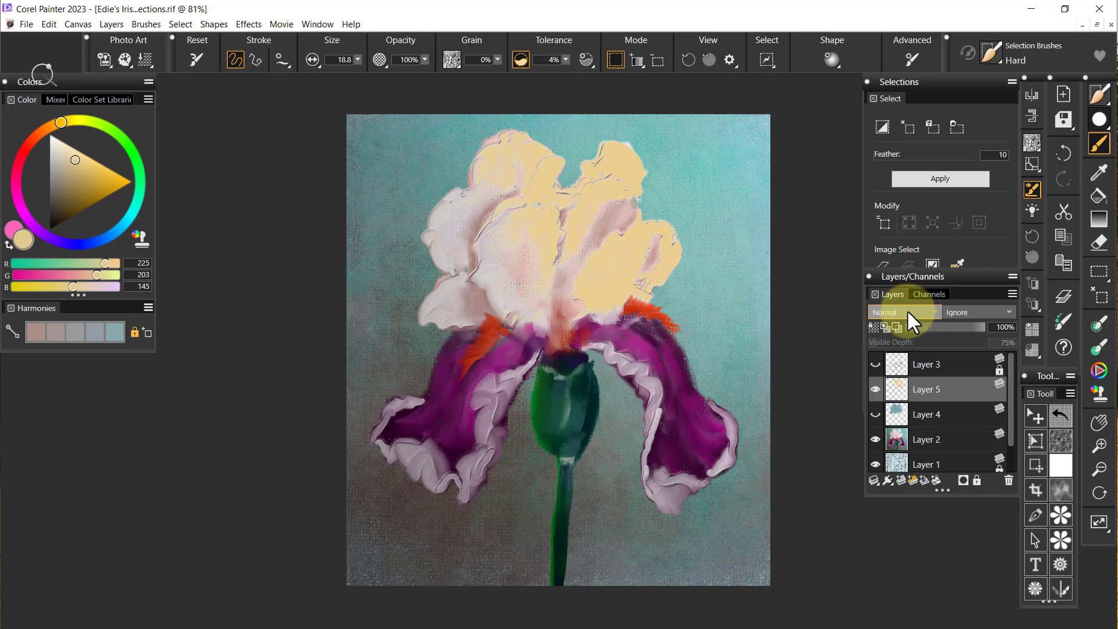
scroll(911, 321, "down", 1)
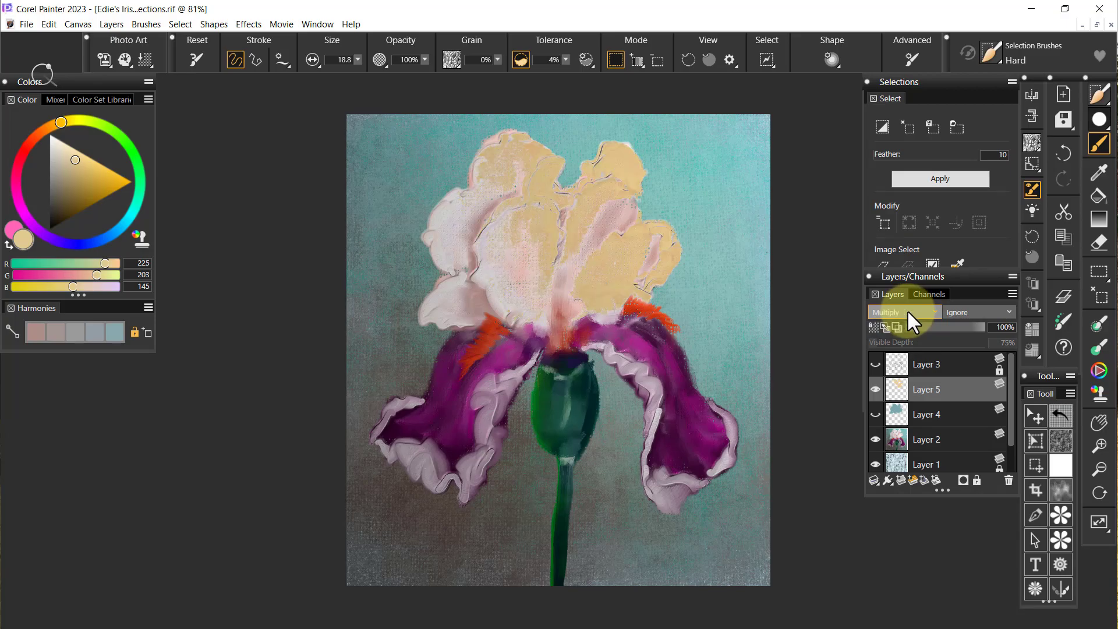
scroll(912, 321, "down", 1)
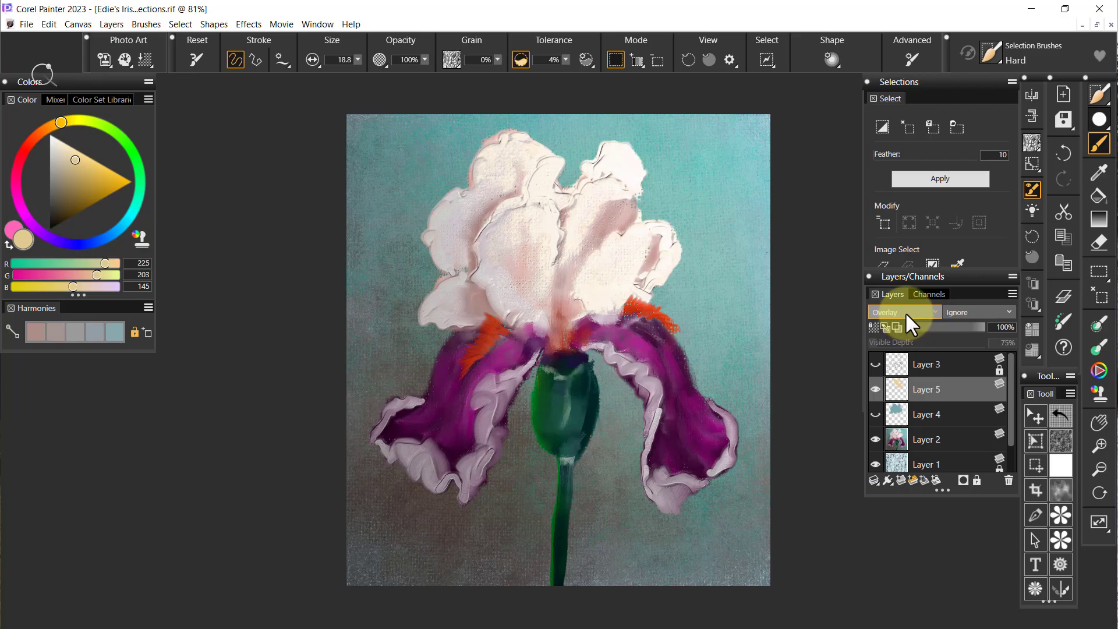
scroll(905, 312, "down", 1)
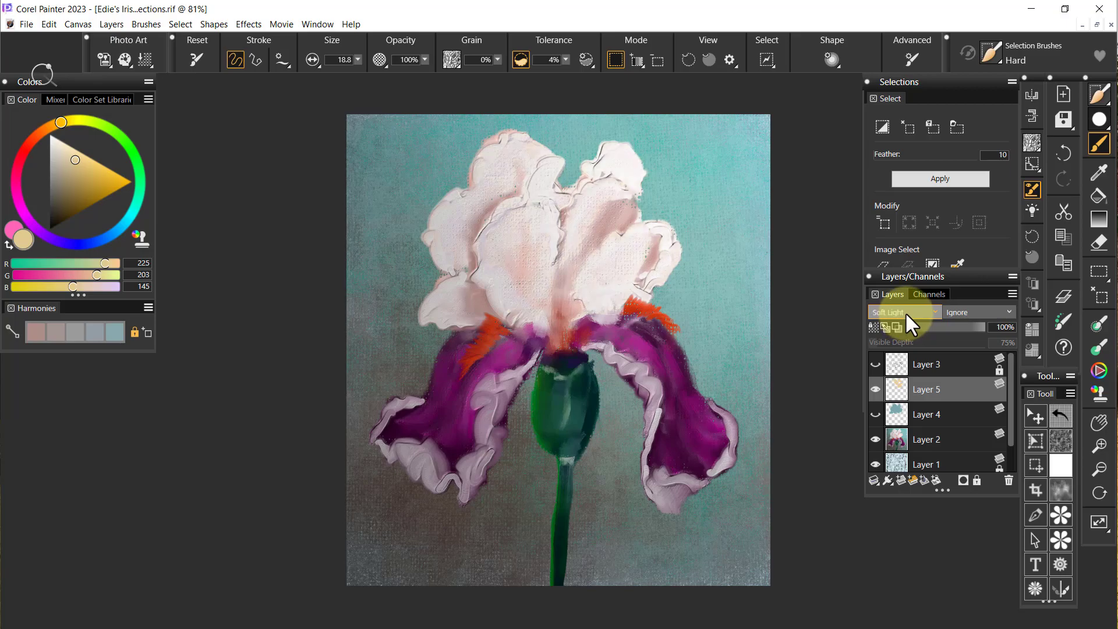
scroll(908, 312, "down", 1)
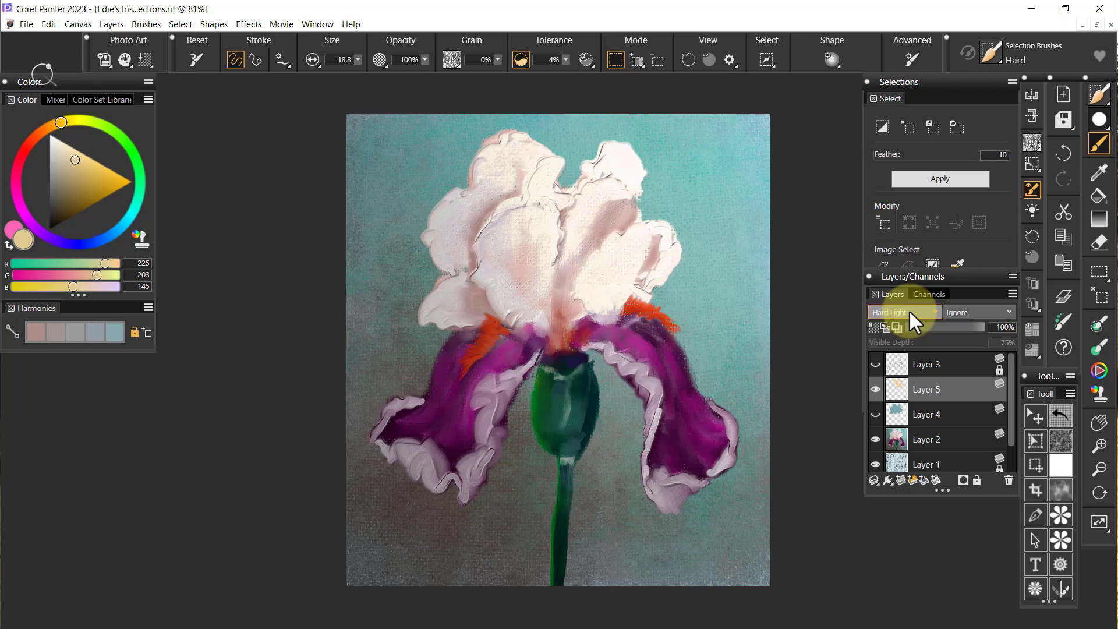
scroll(908, 312, "down", 1)
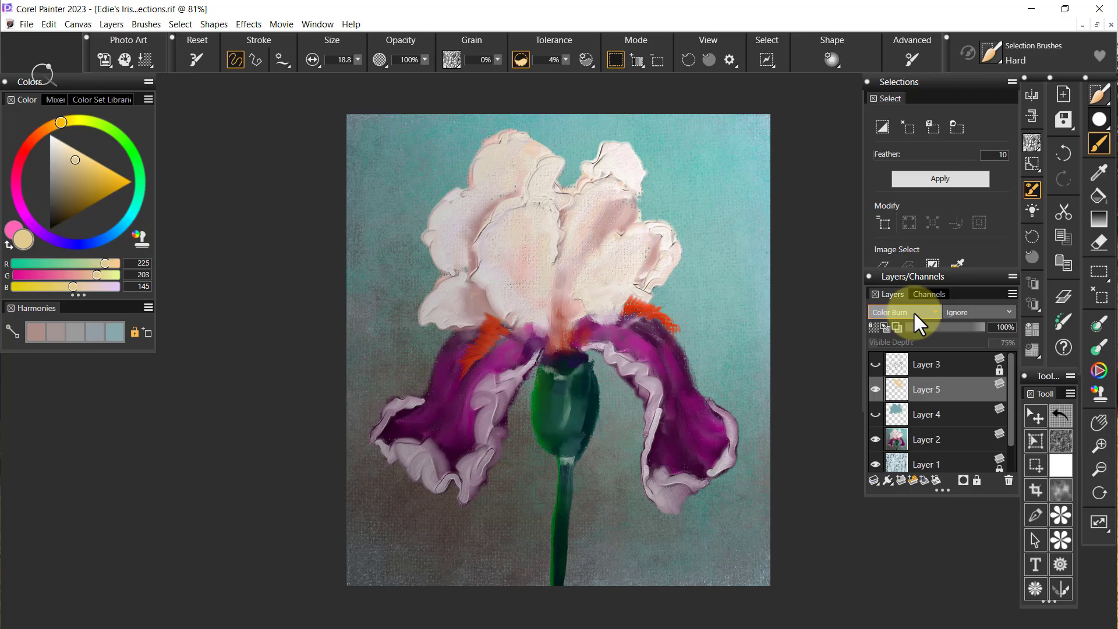
scroll(912, 314, "up", 1)
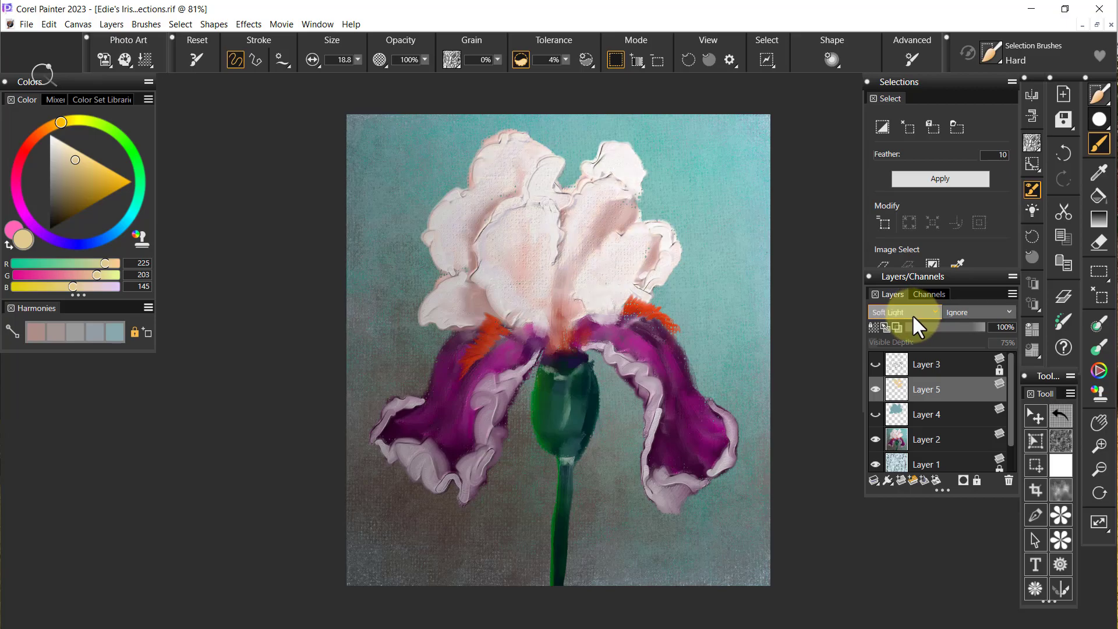
Step: Preview Layer 5's composite methods from Color Burn through Color Dodge, Lighten, Difference, Saturation, Color and Luminosity to GelCover
scroll(913, 312, "down", 1)
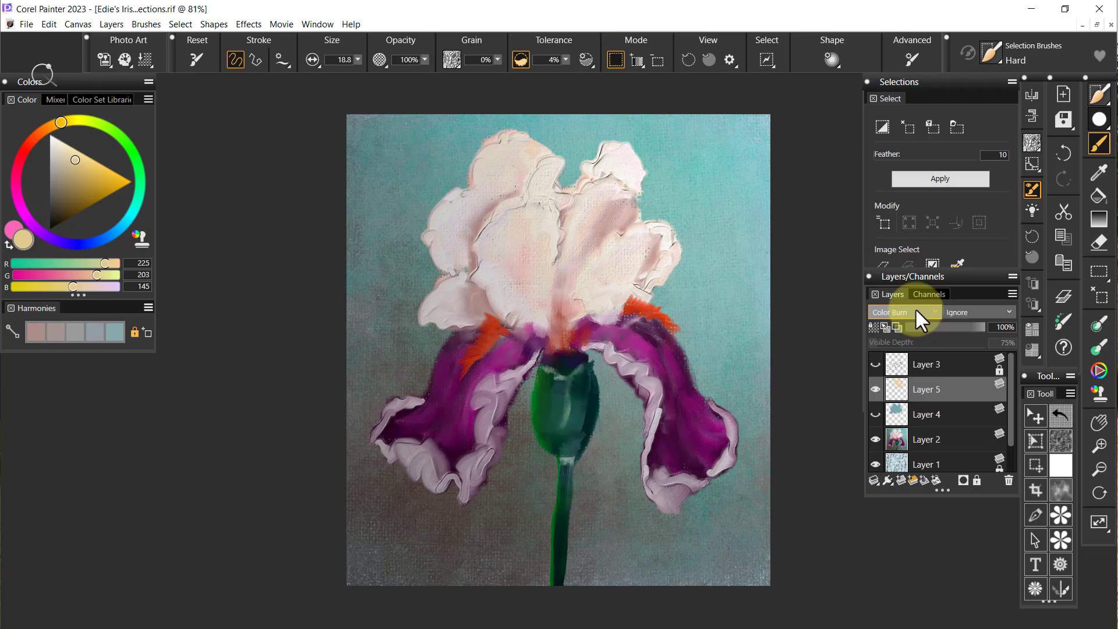
scroll(914, 312, "down", 1)
scroll(919, 319, "down", 1)
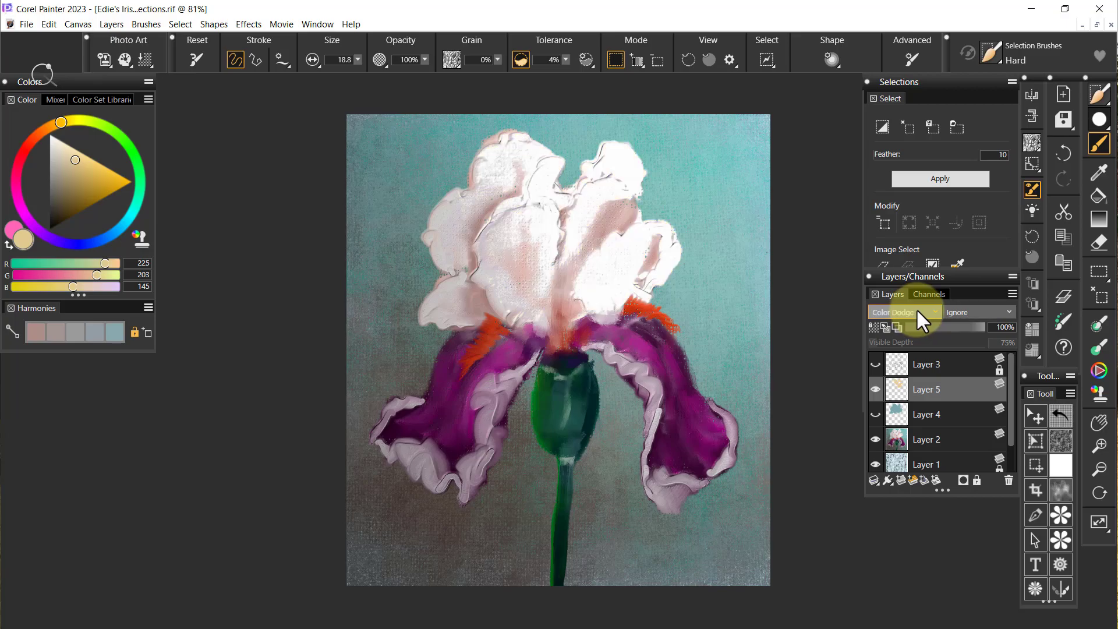
scroll(917, 309, "down", 1)
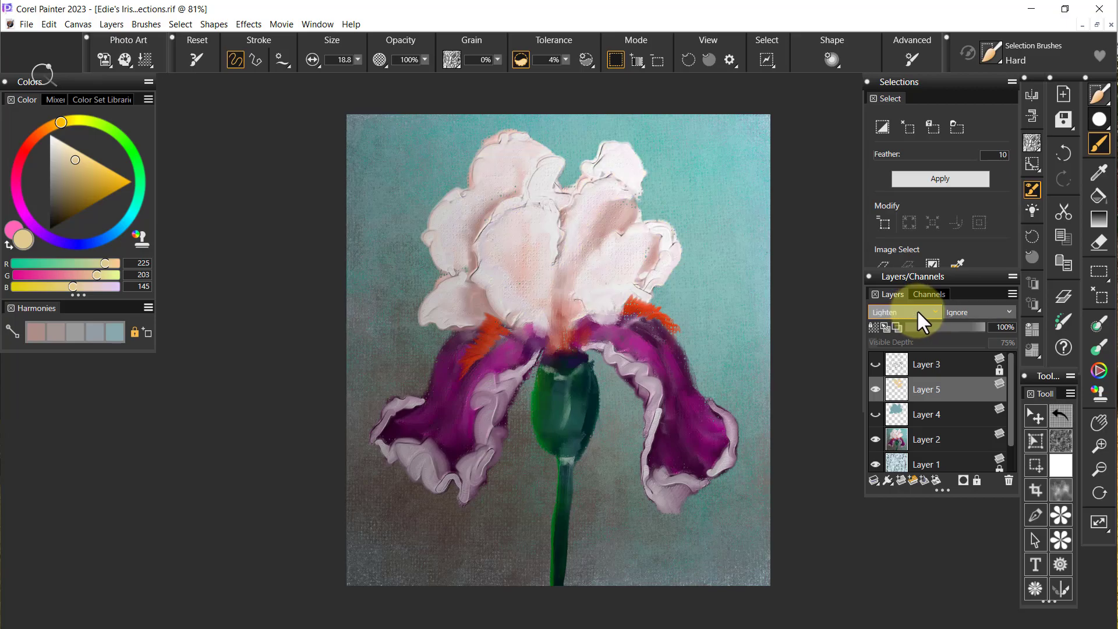
scroll(916, 309, "down", 1)
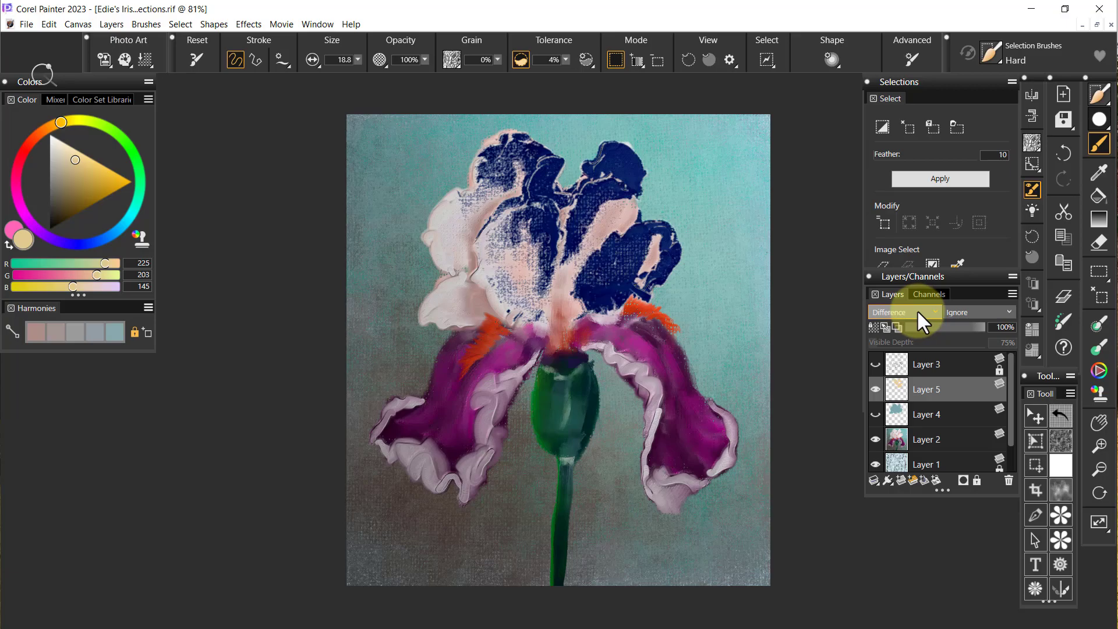
scroll(917, 309, "down", 1)
scroll(917, 309, "down", 1)
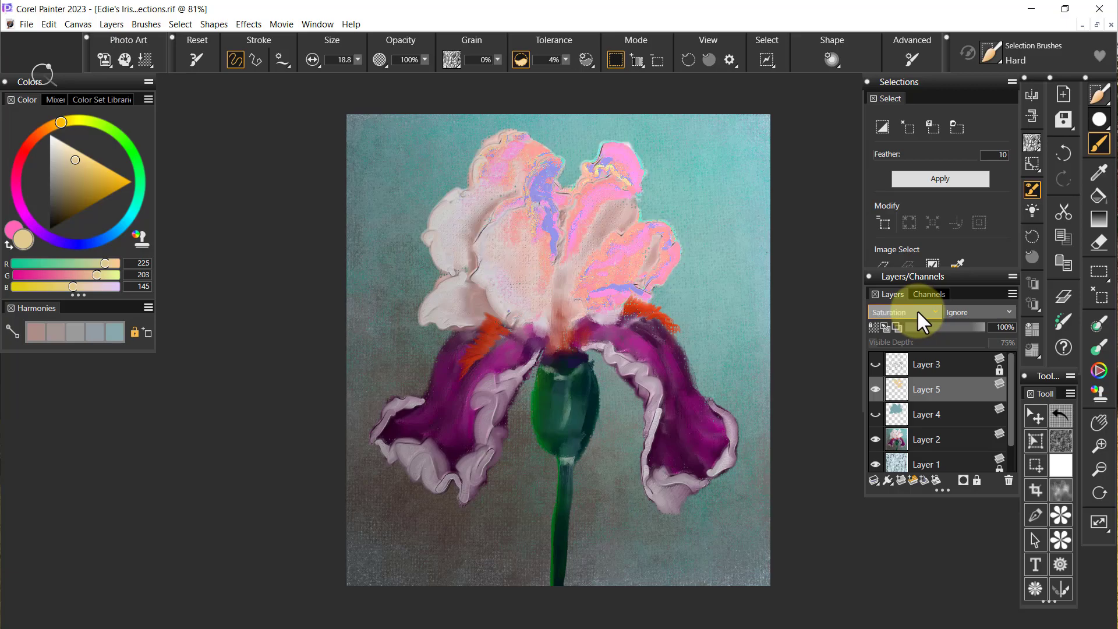
scroll(916, 309, "down", 1)
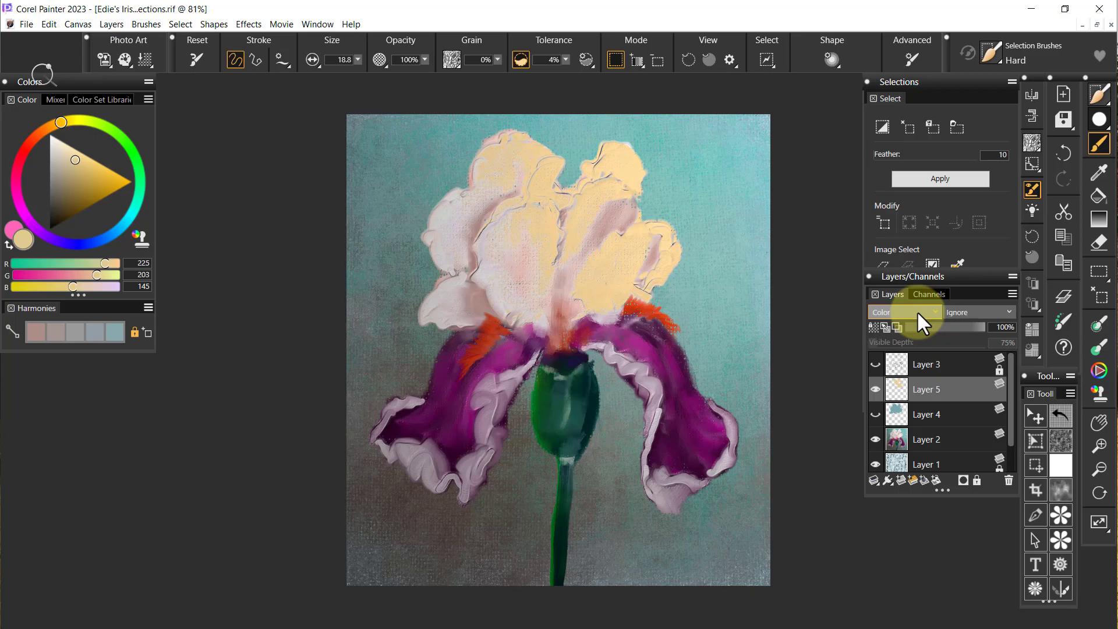
scroll(916, 310, "down", 1)
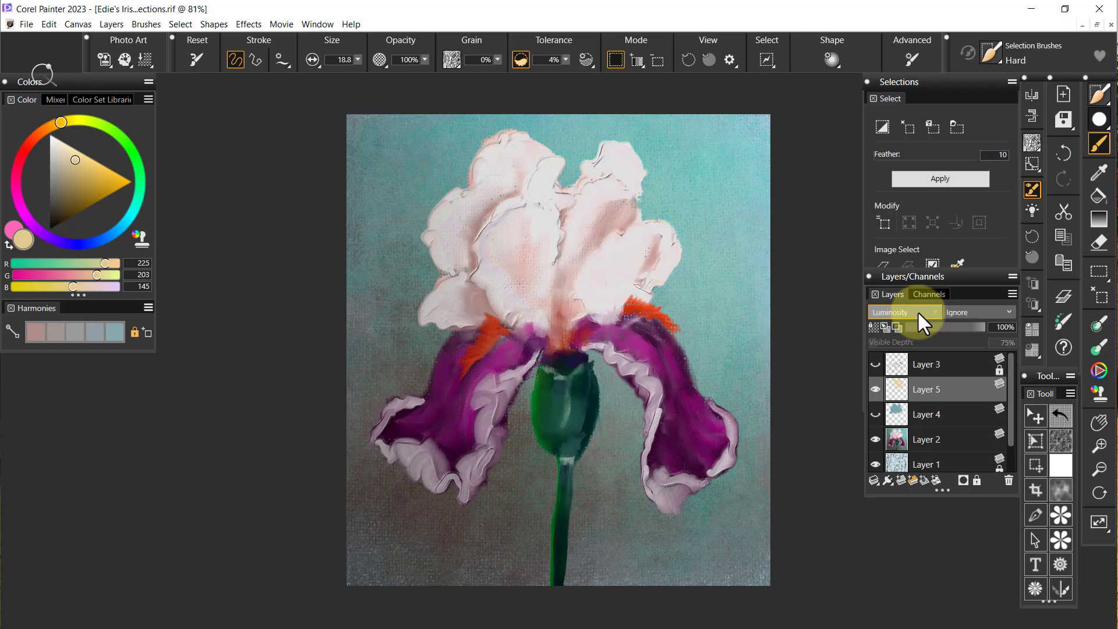
scroll(917, 310, "down", 1)
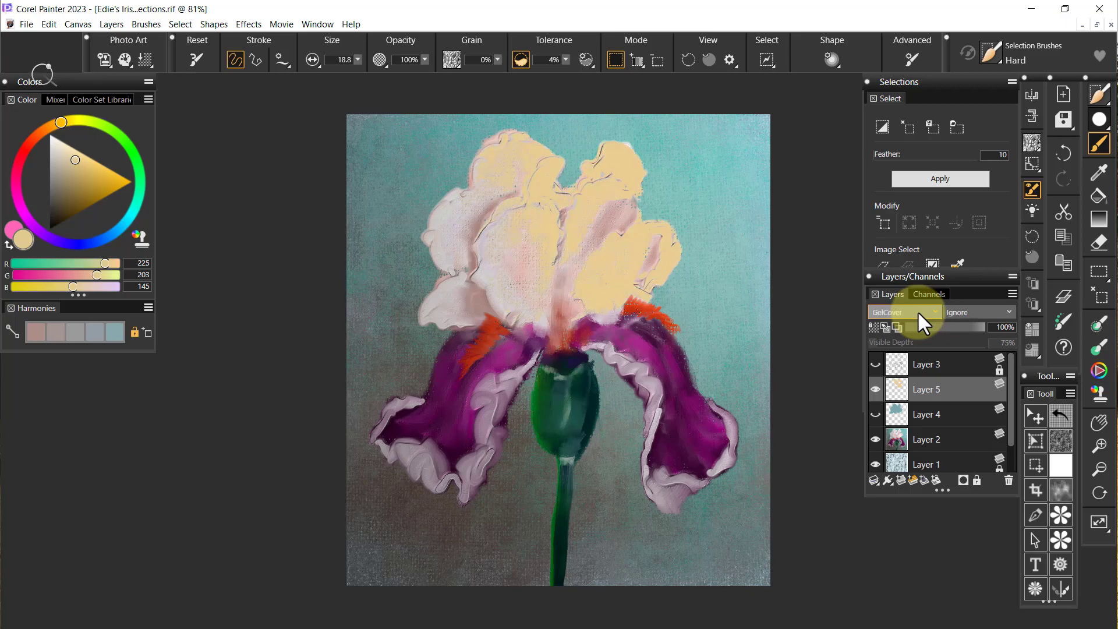
Step: Set Layer 5's composite method to Color Burn, try its opacity at 63% and restore it to 100%
scroll(917, 310, "up", 5)
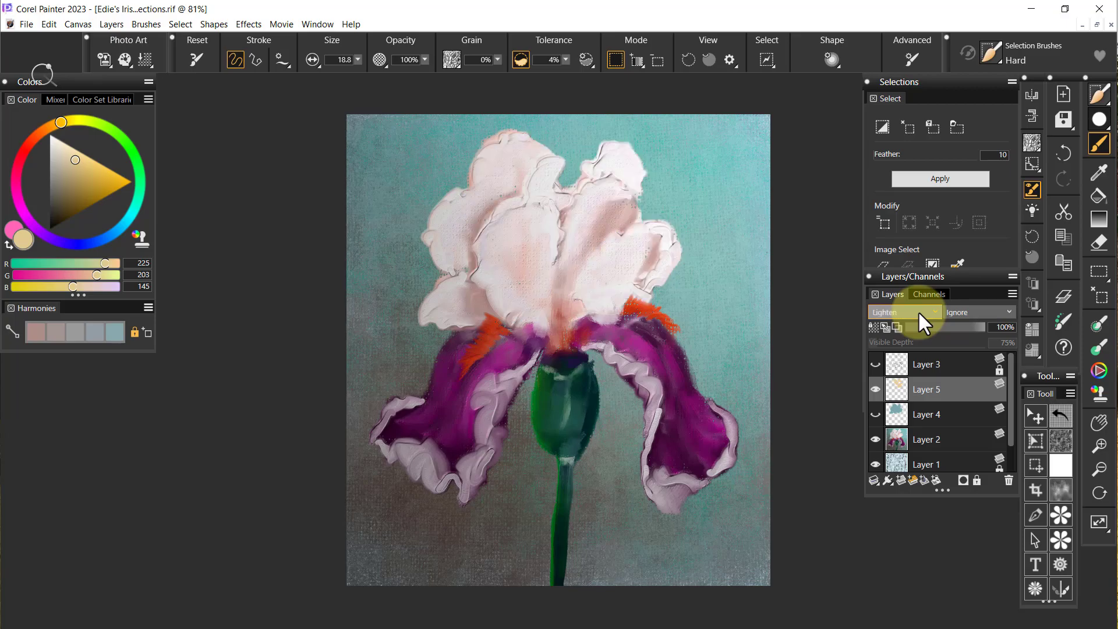
scroll(917, 312, "down", 1)
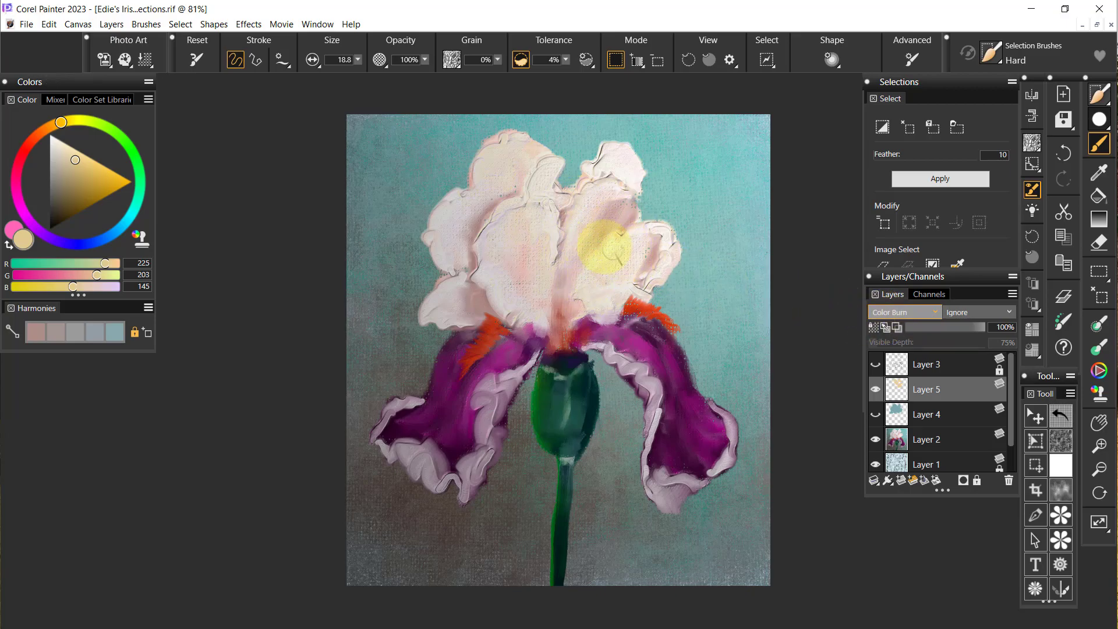
left_click(955, 327)
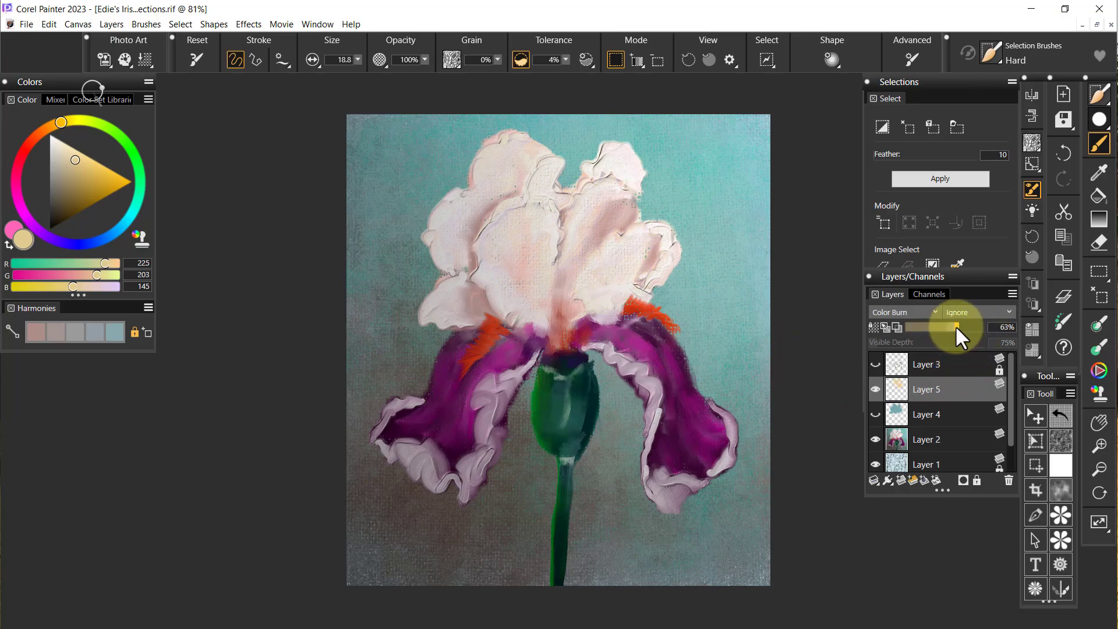
left_click_drag(955, 326, 993, 327)
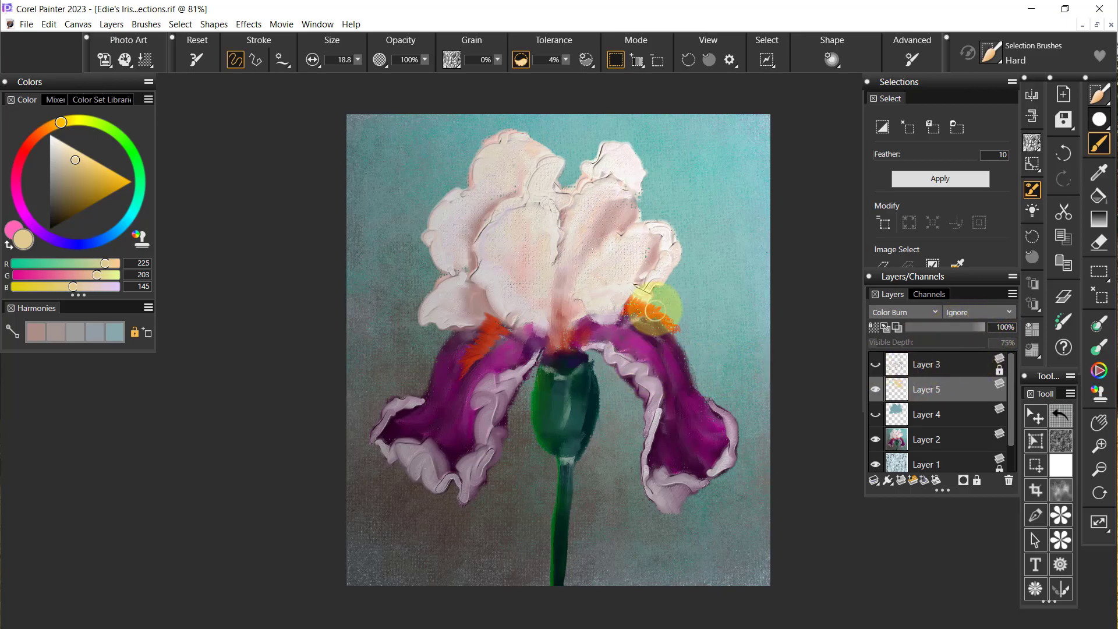